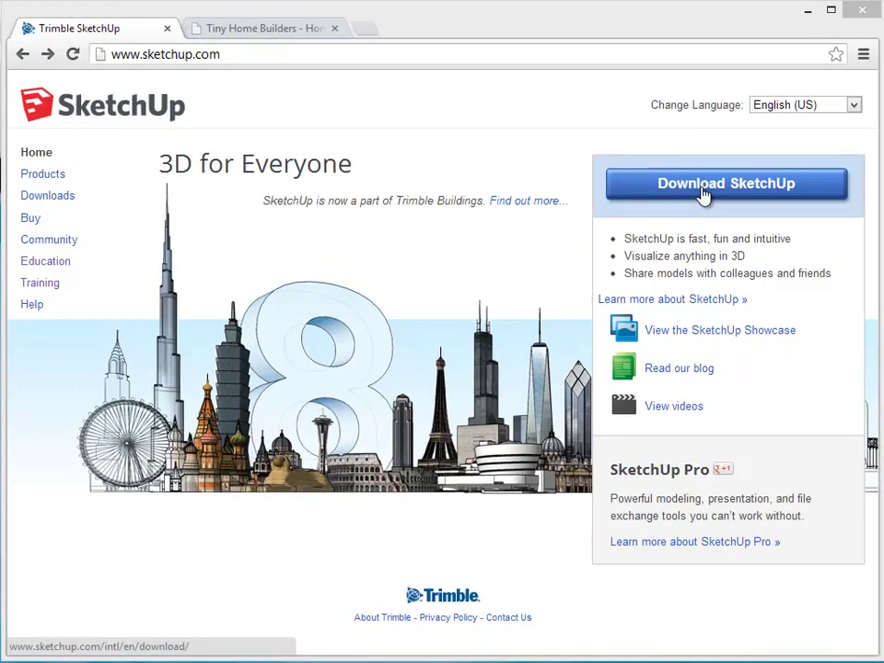
- Choose the basic SketchUp download on the SketchUp website, and open Tinier Living - Model.skp from the Tinier Living Plans Package folder
{"action": "left_click", "coordinate": [613, 286]}
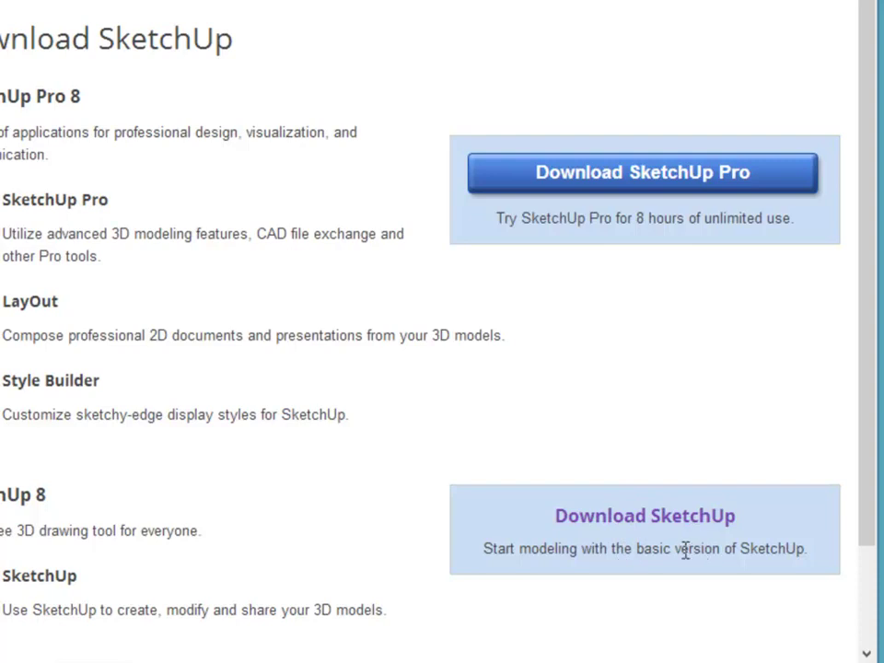
{"action": "left_click", "coordinate": [654, 521]}
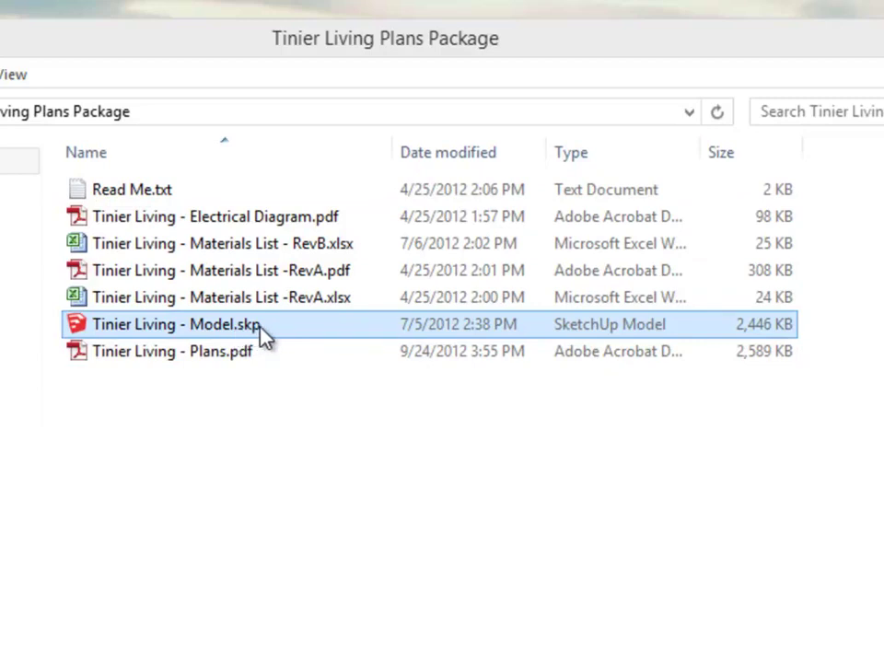
{"action": "double_click", "coordinate": [194, 331]}
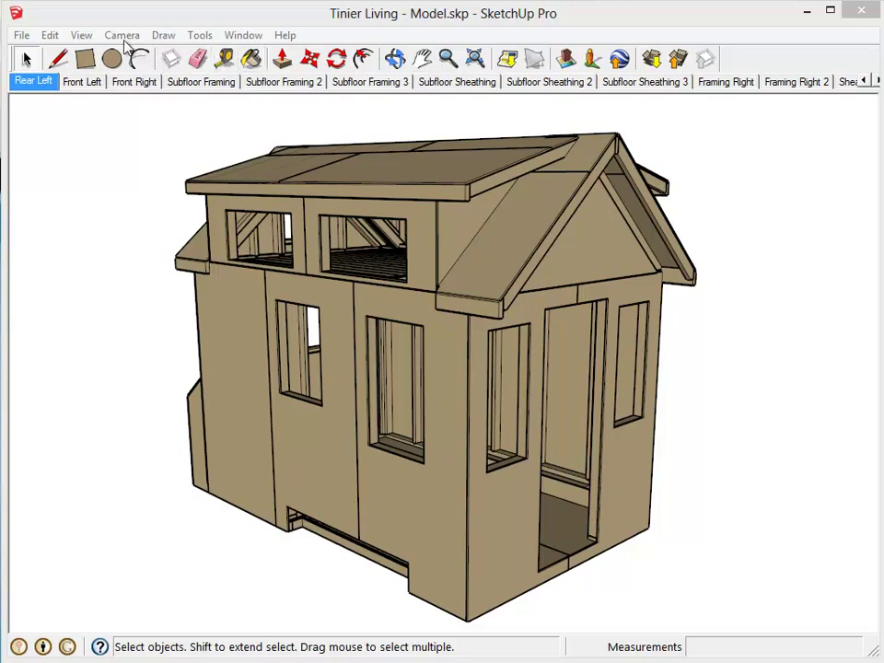
- Hide the Getting Started toolbar and show the Large Tool Set toolbar instead
{"action": "left_click", "coordinate": [81, 35]}
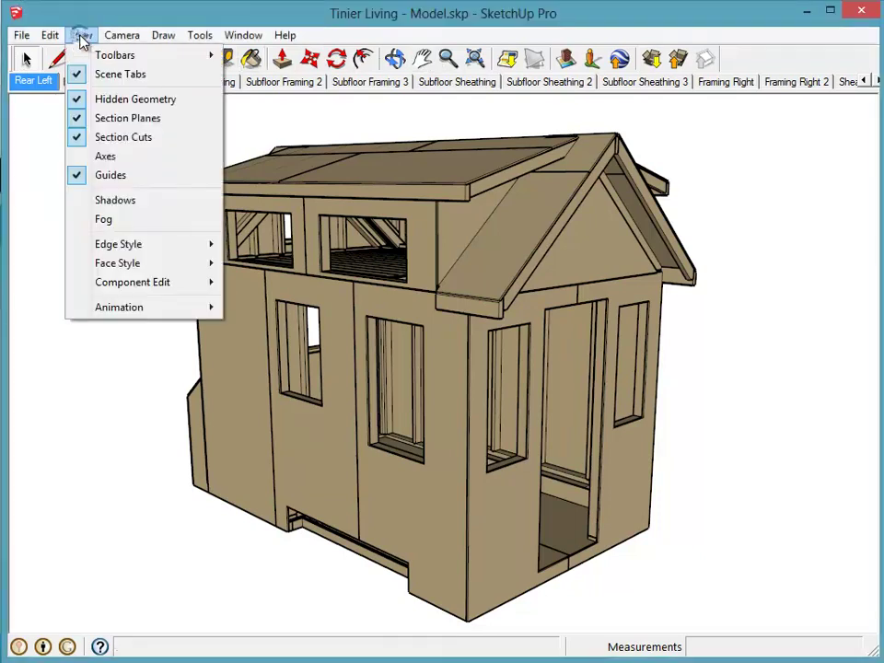
{"action": "mouse_move", "coordinate": [111, 57]}
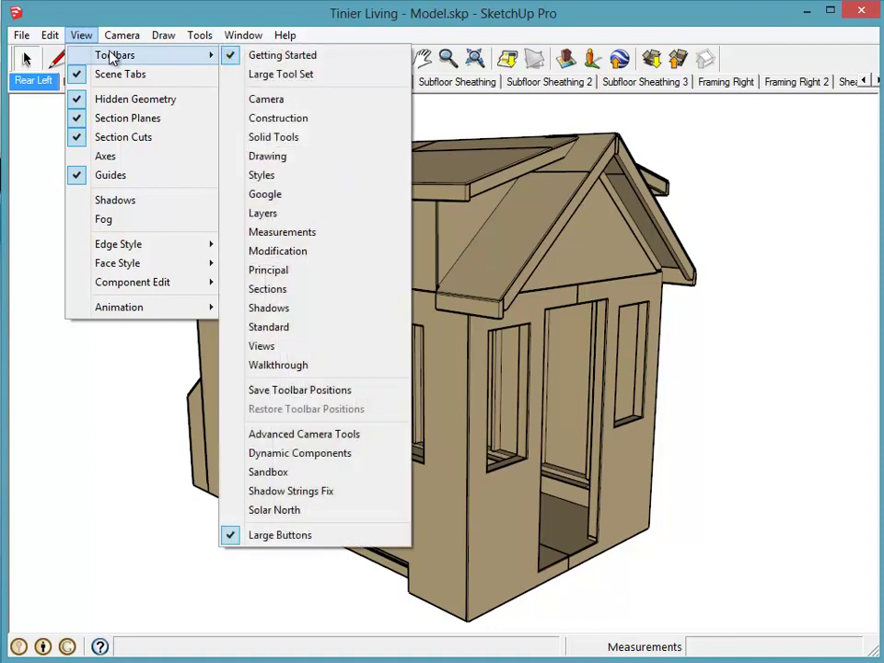
{"action": "left_click", "coordinate": [267, 55]}
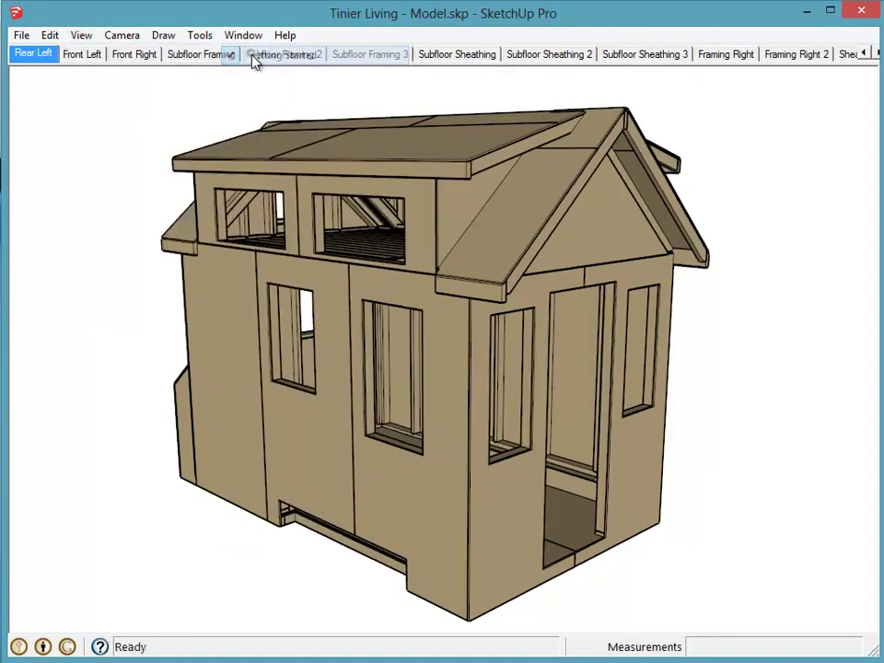
{"action": "left_click", "coordinate": [83, 36]}
{"action": "mouse_move", "coordinate": [110, 57]}
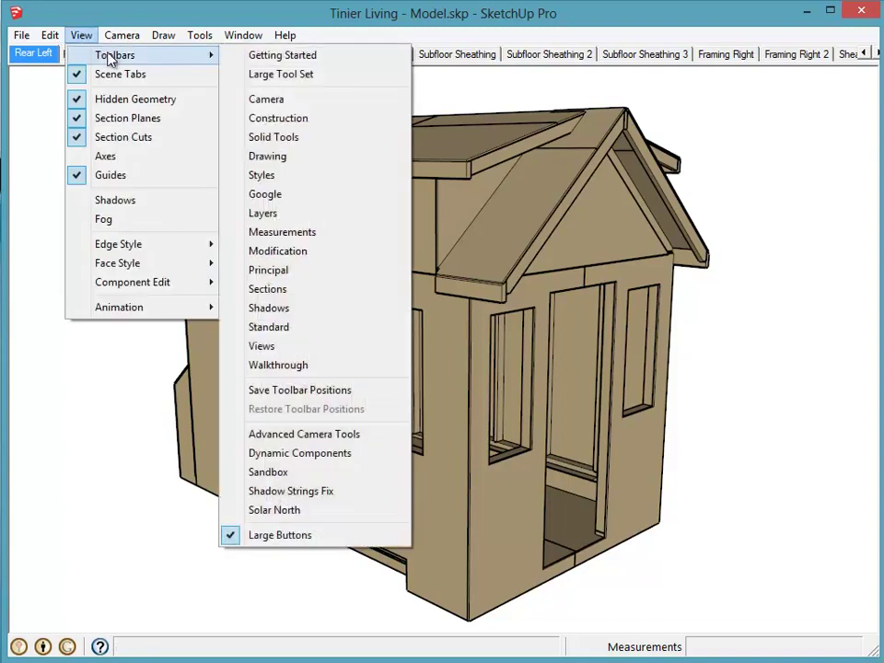
{"action": "left_click", "coordinate": [266, 76]}
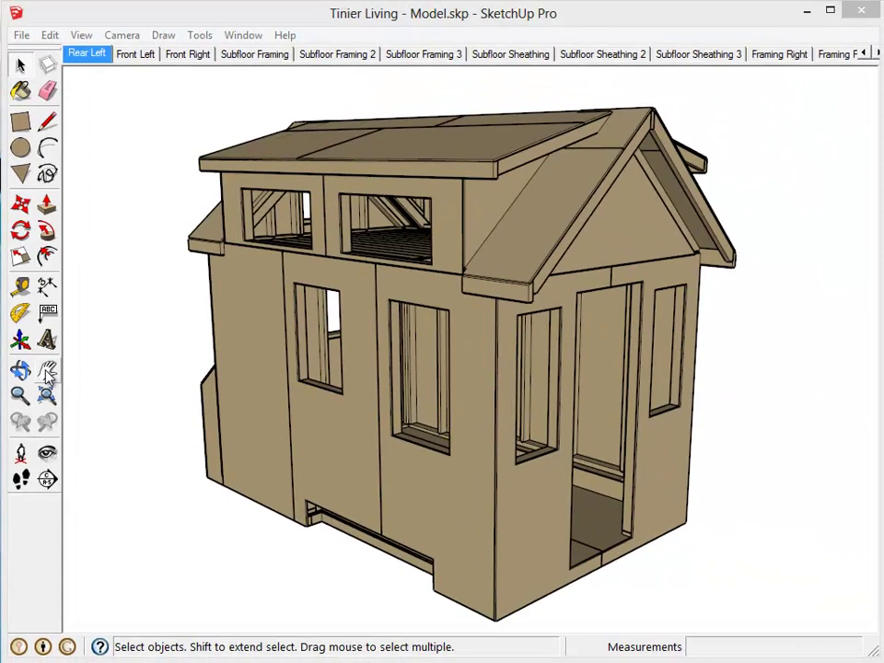
- Examine the exterior of the tiny house from all sides by panning and orbiting around the model
{"action": "left_click", "coordinate": [107, 327]}
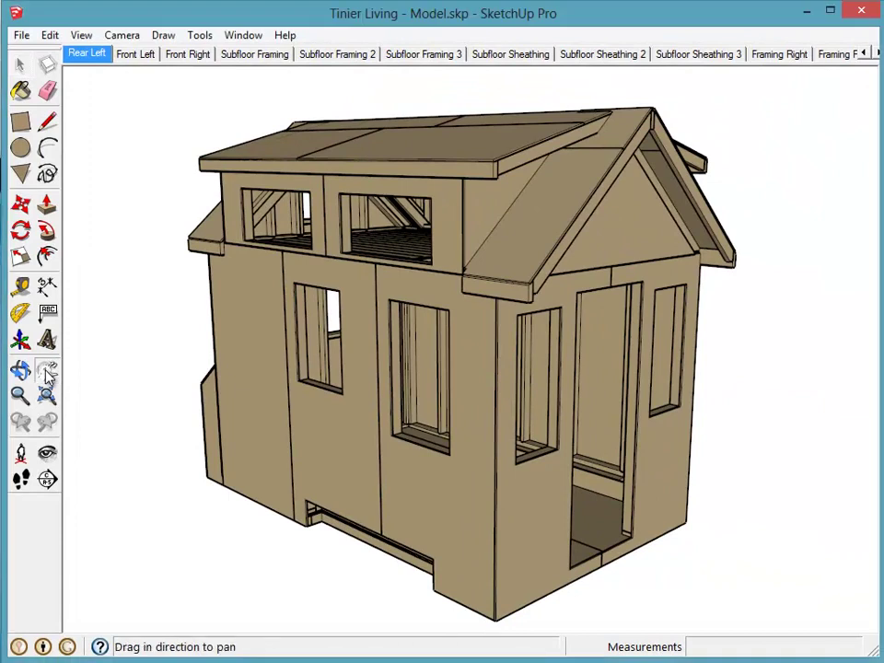
{"action": "left_click_drag", "start_coordinate": [265, 367], "coordinate": [596, 372]}
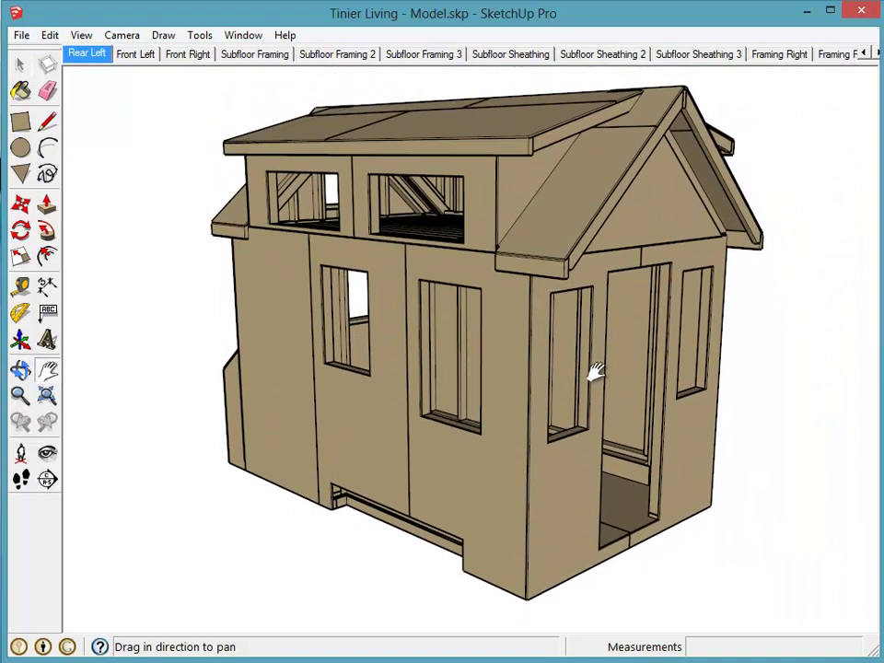
{"action": "left_click", "coordinate": [22, 370]}
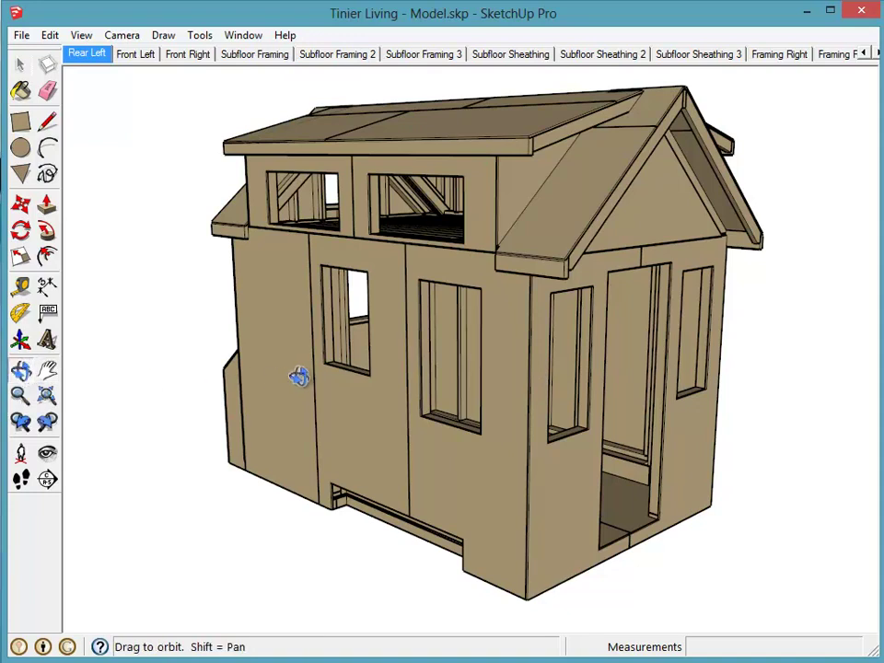
{"action": "left_click_drag", "start_coordinate": [278, 373], "coordinate": [682, 412]}
{"action": "left_click_drag", "start_coordinate": [282, 412], "coordinate": [590, 403]}
{"action": "left_click_drag", "start_coordinate": [221, 398], "coordinate": [616, 389]}
{"action": "left_click_drag", "start_coordinate": [308, 402], "coordinate": [523, 405]}
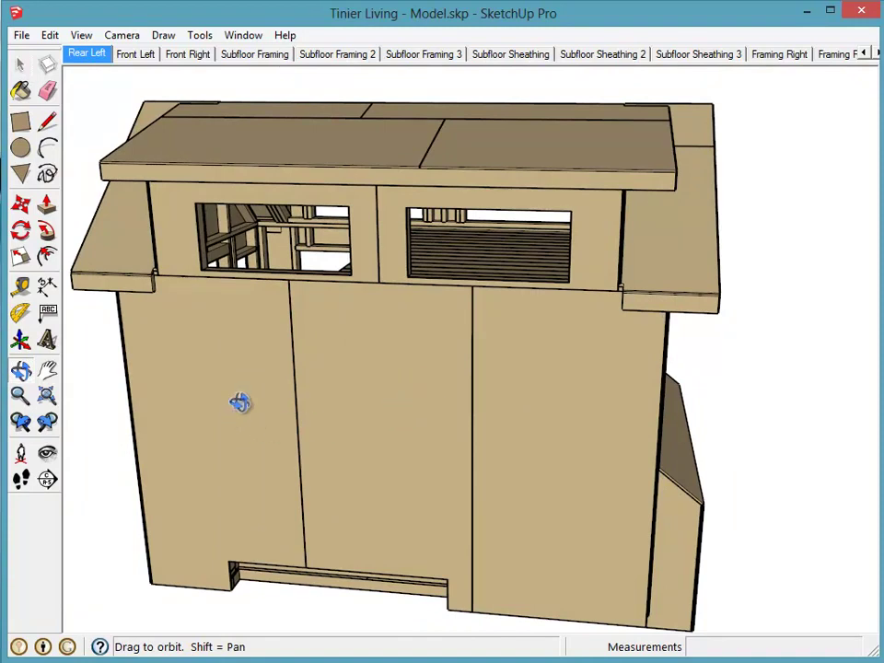
{"action": "left_click_drag", "start_coordinate": [235, 407], "coordinate": [694, 397]}
{"action": "left_click_drag", "start_coordinate": [386, 405], "coordinate": [542, 398]}
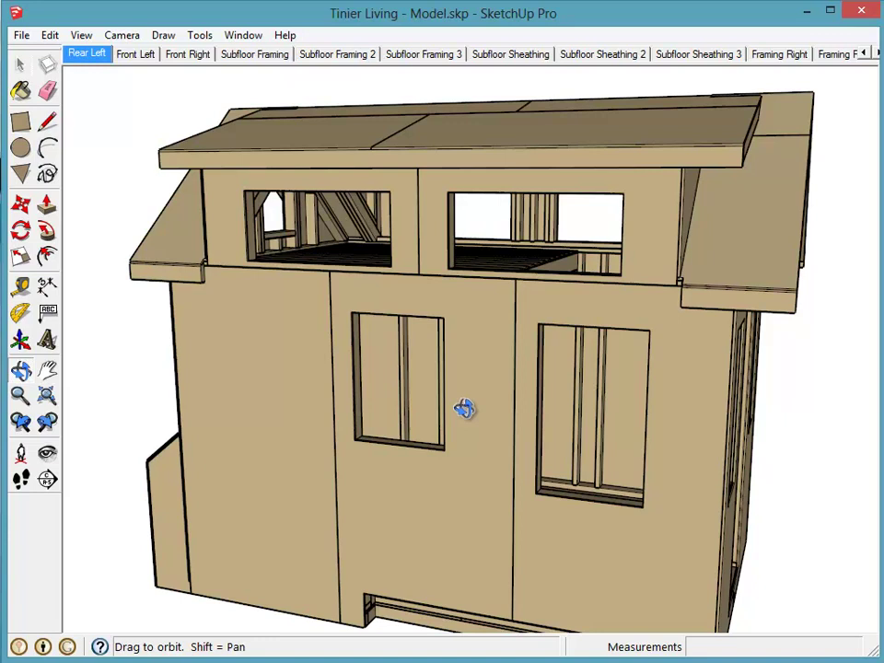
{"action": "left_click_drag", "start_coordinate": [466, 409], "coordinate": [503, 420]}
{"action": "mouse_move", "coordinate": [408, 384]}
{"action": "left_mouse_down"}
{"action": "mouse_move", "coordinate": [466, 389]}
{"action": "mouse_move", "coordinate": [424, 387]}
{"action": "left_mouse_up"}
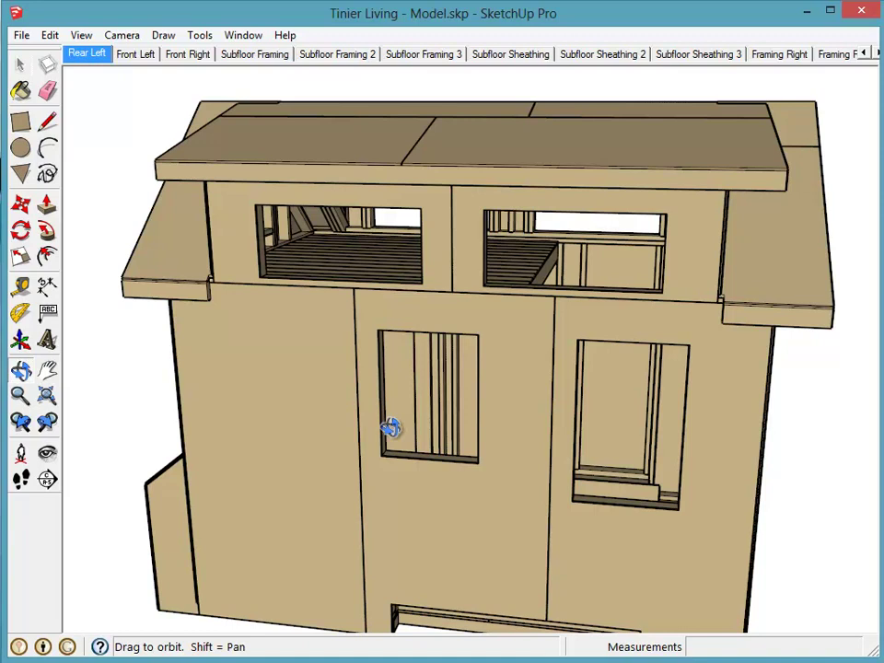
- Examine the floor and wall framing inside the house through the larger lower window of the side wall
{"action": "scroll", "coordinate": [670, 505], "scroll_direction": "up", "scroll_amount": 6}
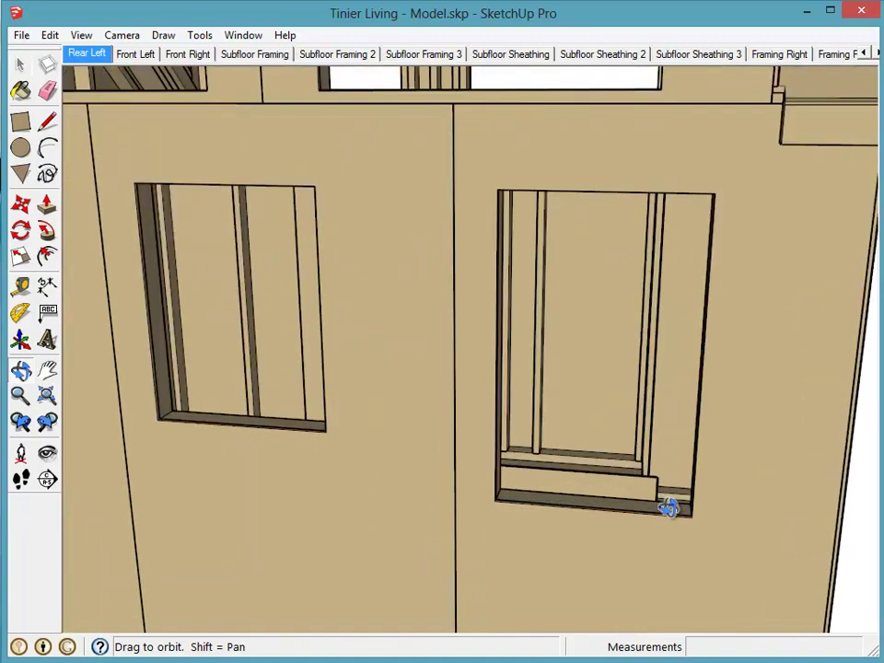
{"action": "scroll", "coordinate": [669, 505], "scroll_direction": "up", "scroll_amount": 5}
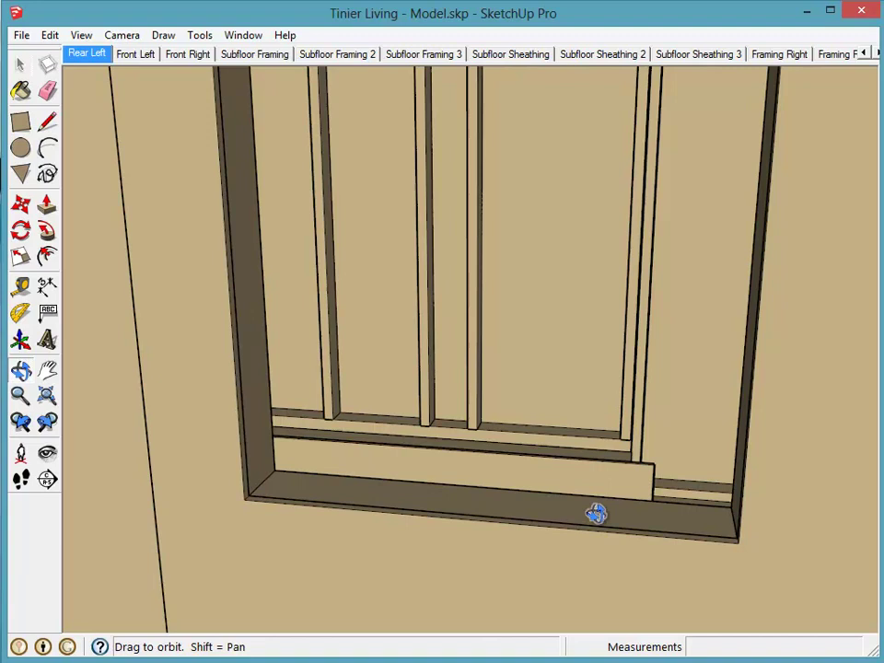
{"action": "left_click_drag", "start_coordinate": [597, 513], "coordinate": [534, 512]}
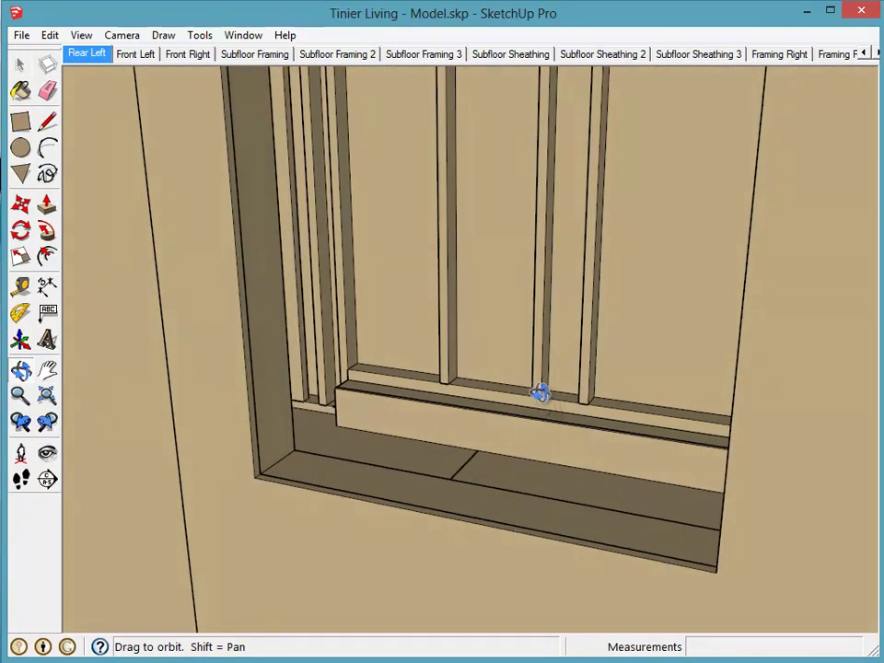
{"action": "left_click_drag", "start_coordinate": [530, 397], "coordinate": [430, 523]}
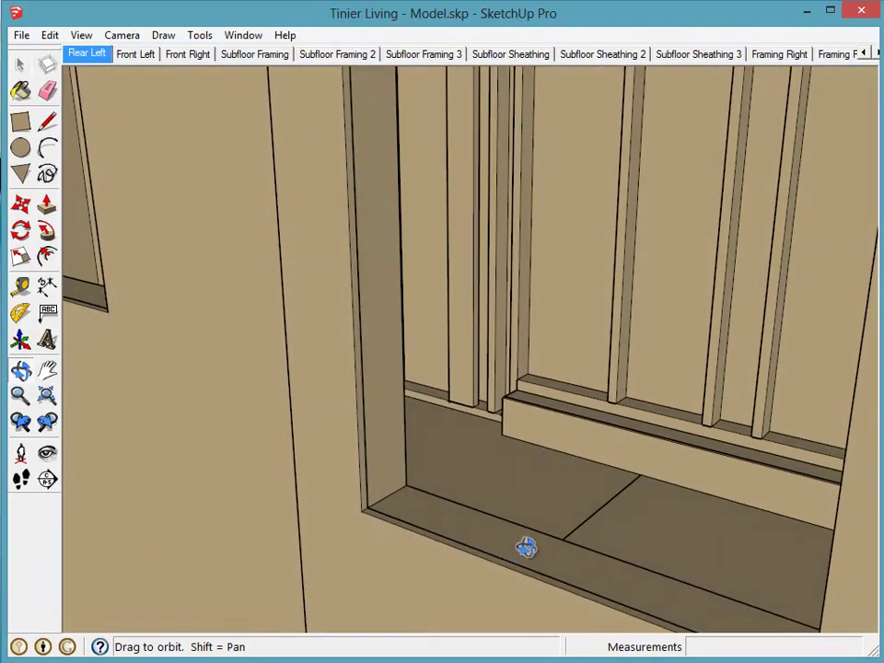
{"action": "left_click_drag", "start_coordinate": [521, 550], "coordinate": [654, 556]}
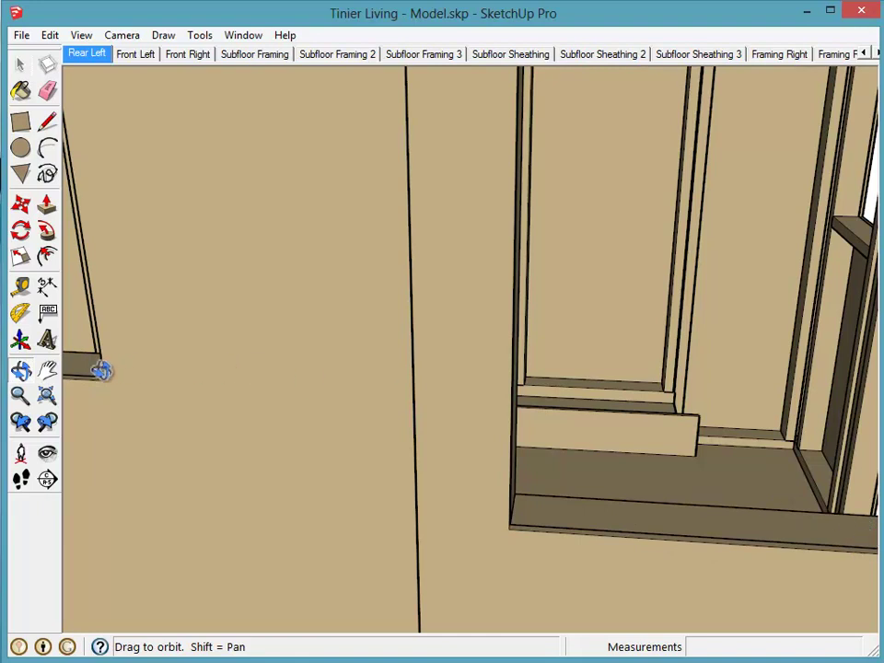
{"action": "left_click", "coordinate": [47, 369]}
{"action": "left_click_drag", "start_coordinate": [753, 525], "coordinate": [520, 514]}
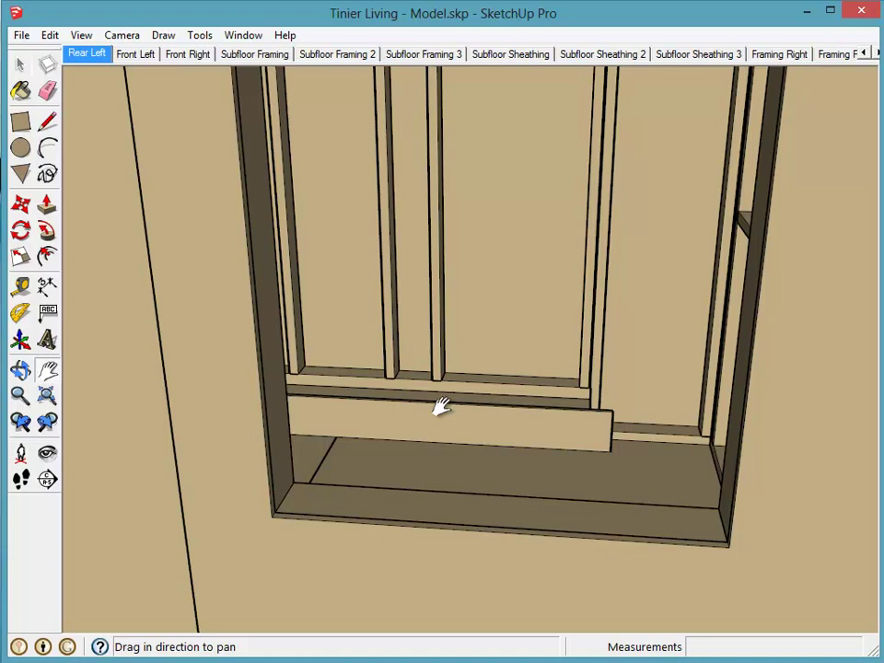
{"action": "left_click", "coordinate": [19, 396]}
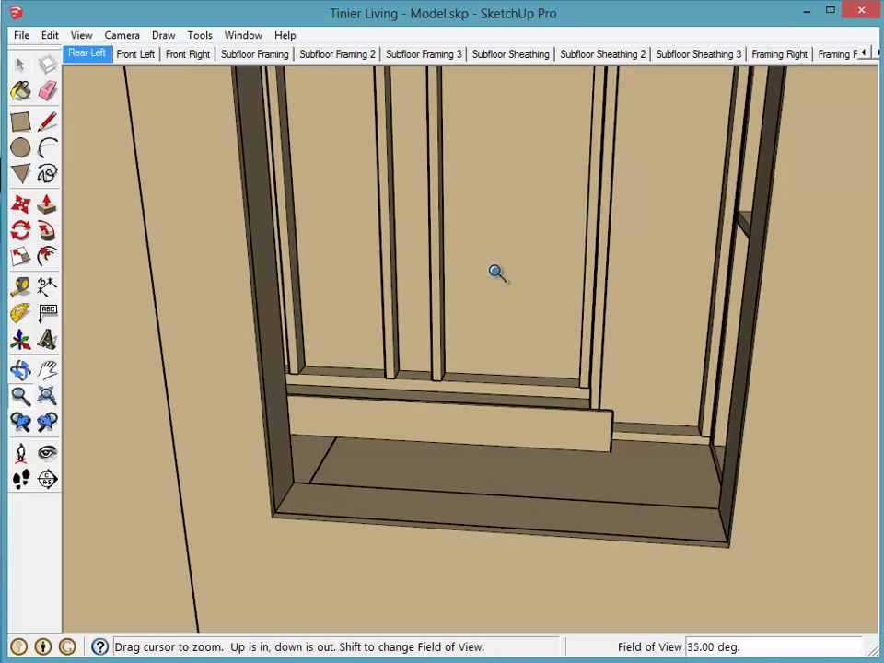
{"action": "left_click_drag", "start_coordinate": [496, 272], "coordinate": [488, 399]}
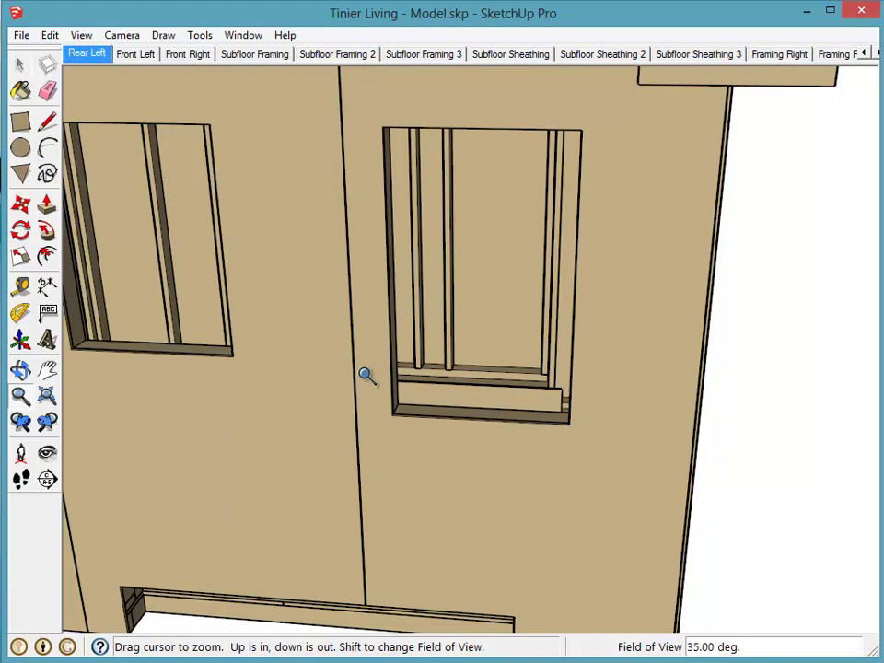
- Zoom back out from the window and orbit around the house to view the whole exterior again
{"action": "left_click", "coordinate": [47, 369]}
{"action": "scroll", "coordinate": [594, 363], "scroll_direction": "down", "scroll_amount": 4}
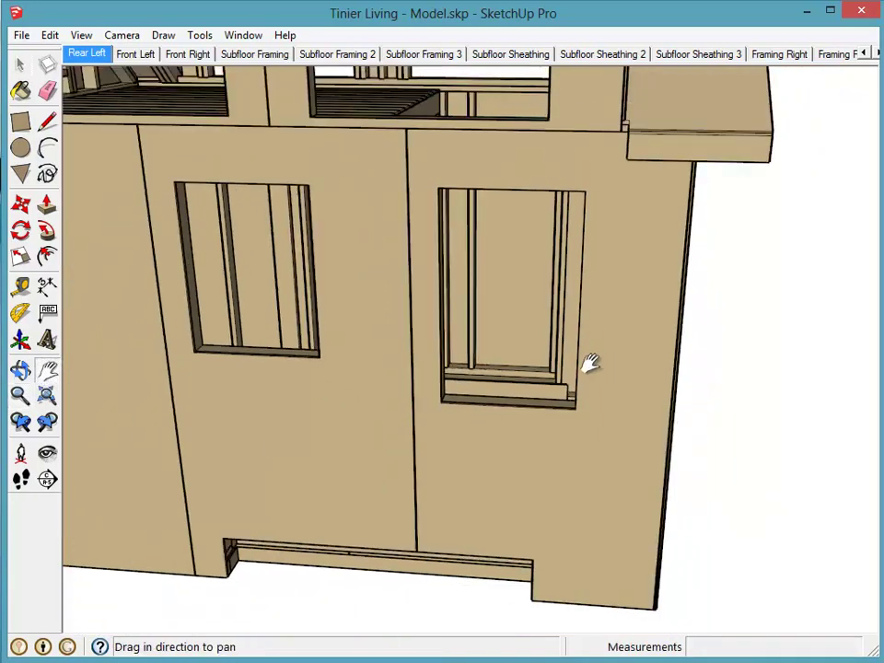
{"action": "scroll", "coordinate": [586, 364], "scroll_direction": "down", "scroll_amount": 2}
{"action": "left_click", "coordinate": [20, 369]}
{"action": "left_click_drag", "start_coordinate": [174, 369], "coordinate": [284, 386]}
{"action": "left_click_drag", "start_coordinate": [215, 392], "coordinate": [562, 371]}
{"action": "left_click_drag", "start_coordinate": [270, 385], "coordinate": [537, 382]}
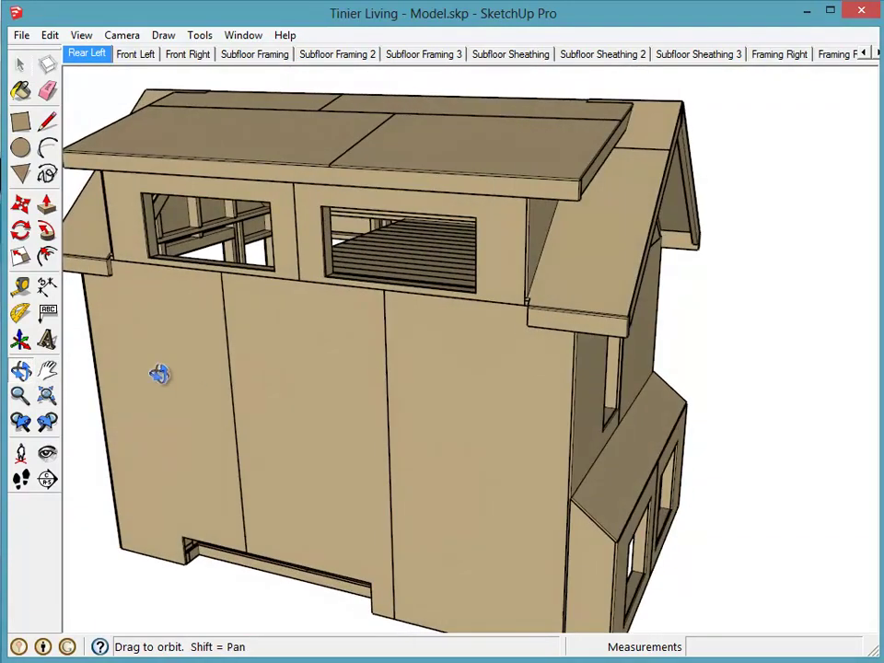
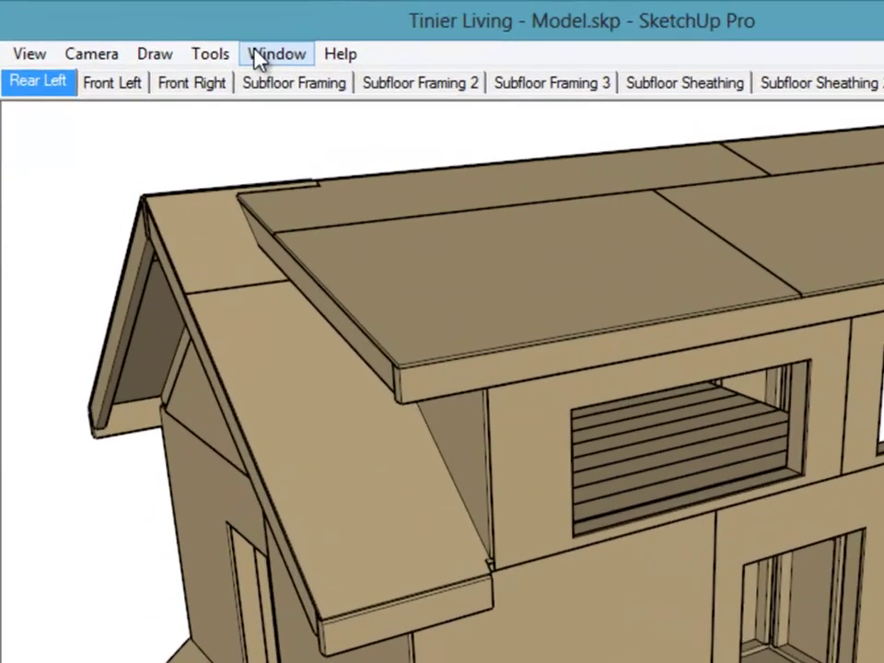
- Bring the Layers dialog fully into view and hide the Framing - Right Exterior Wall and Framing - Left Exterior Wall layers
{"action": "left_click", "coordinate": [232, 38]}
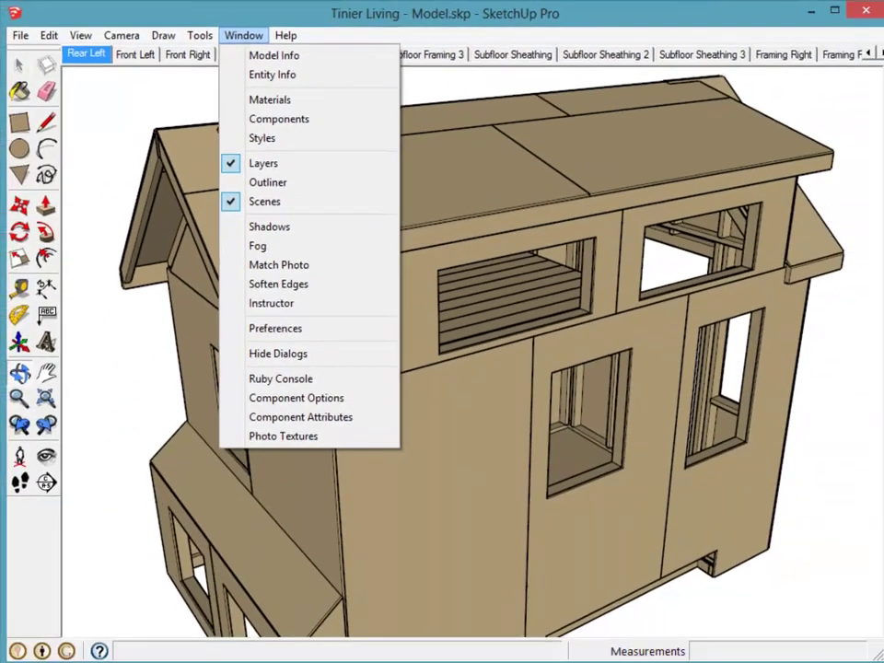
{"action": "key", "text": "Escape"}
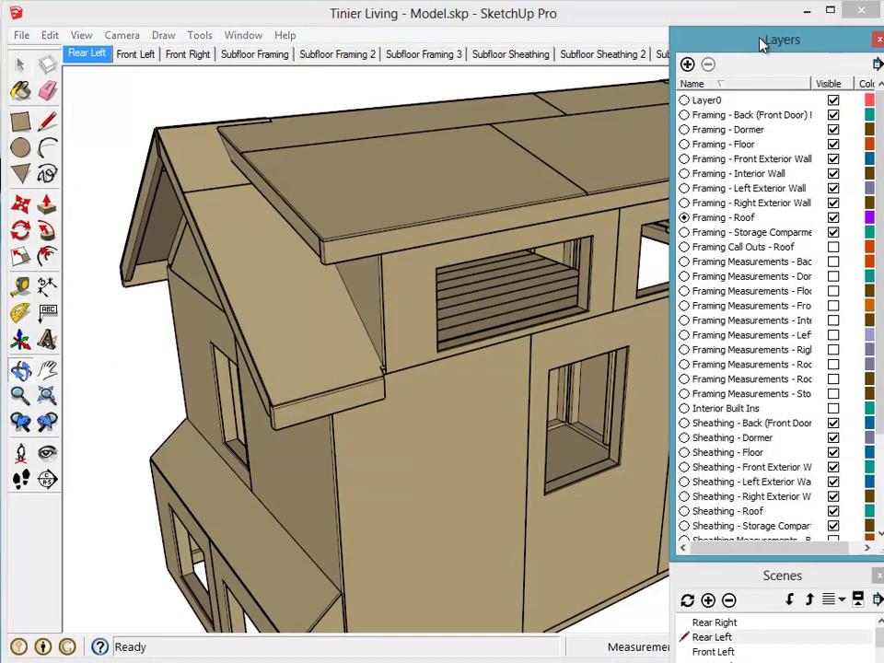
{"action": "left_click_drag", "start_coordinate": [770, 42], "coordinate": [734, 43]}
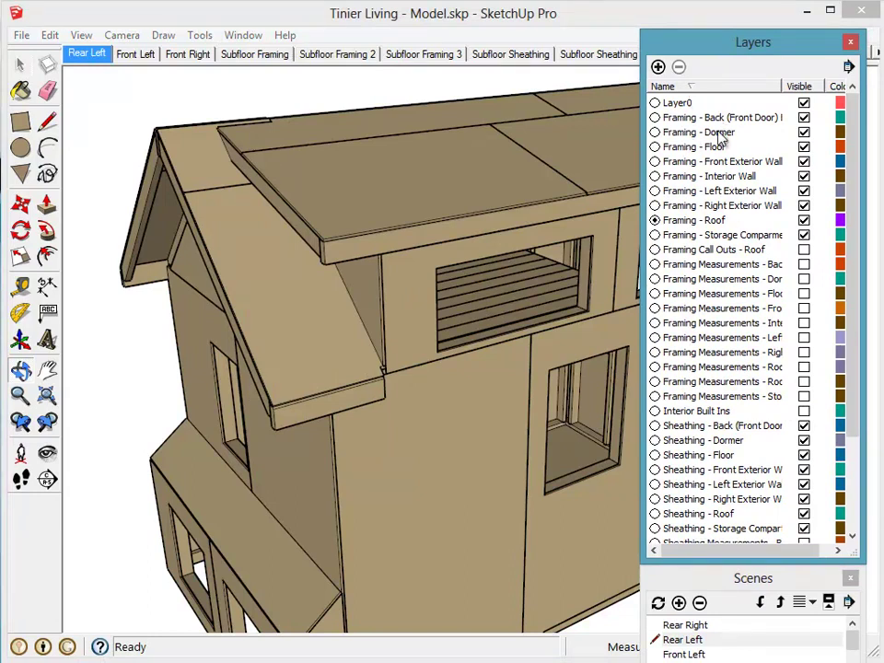
{"action": "scroll", "coordinate": [847, 267], "scroll_direction": "down", "scroll_amount": 1}
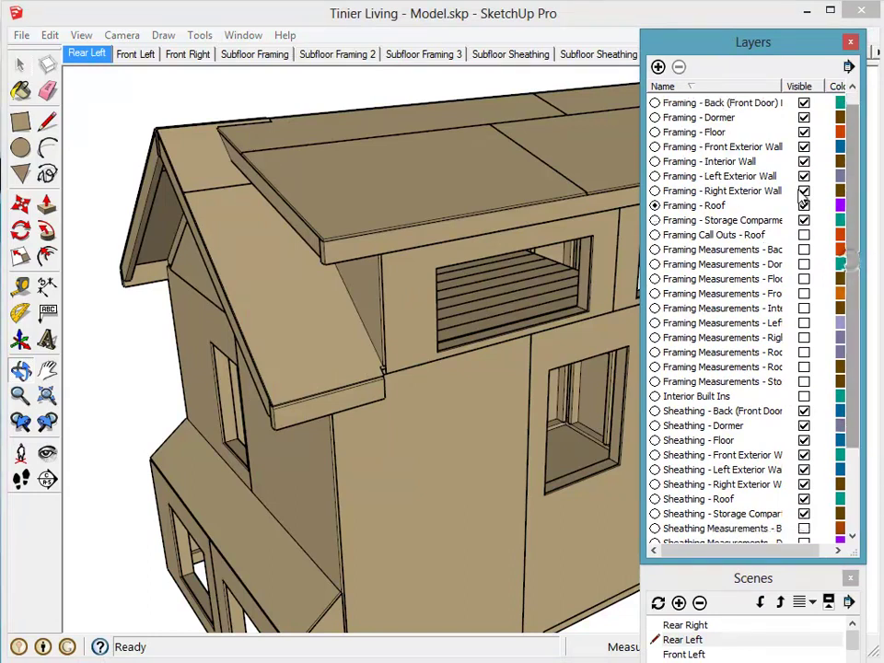
{"action": "left_click", "coordinate": [807, 191]}
{"action": "left_click", "coordinate": [805, 177]}
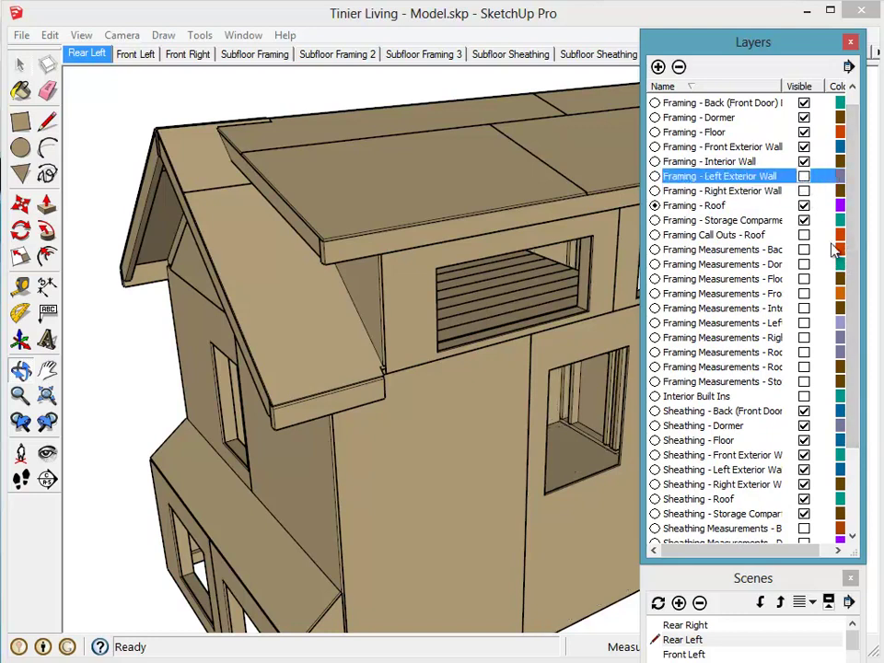
- Hide the Sheathing layers for back, dormer, floor, front, left and right exterior walls, roof and storage compartment, and view the framing without the Layers dialog
{"action": "left_click_drag", "start_coordinate": [861, 328], "coordinate": [858, 438]}
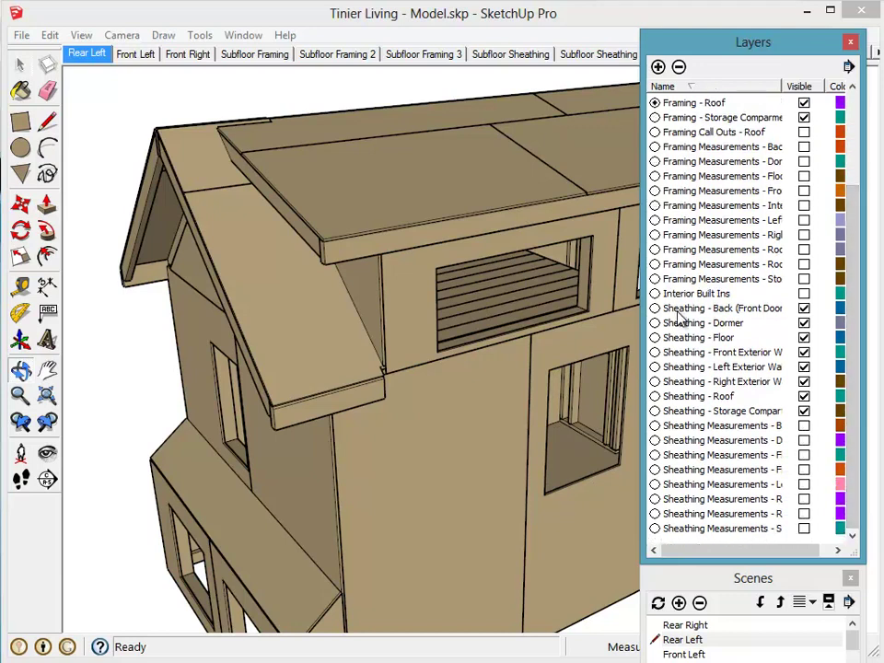
{"action": "left_click", "coordinate": [804, 309]}
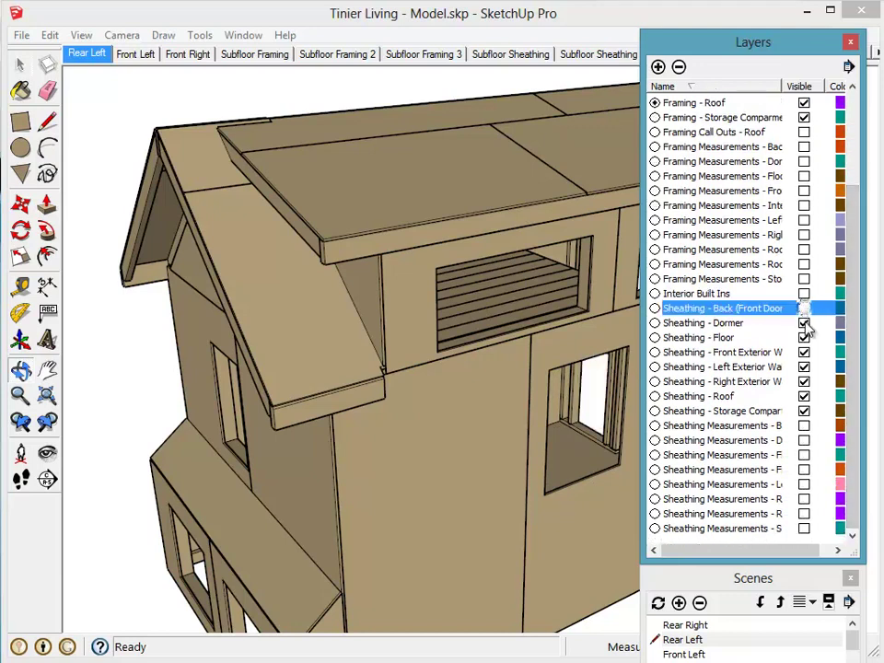
{"action": "left_click", "coordinate": [803, 323]}
{"action": "left_click", "coordinate": [804, 338]}
{"action": "left_click", "coordinate": [803, 353]}
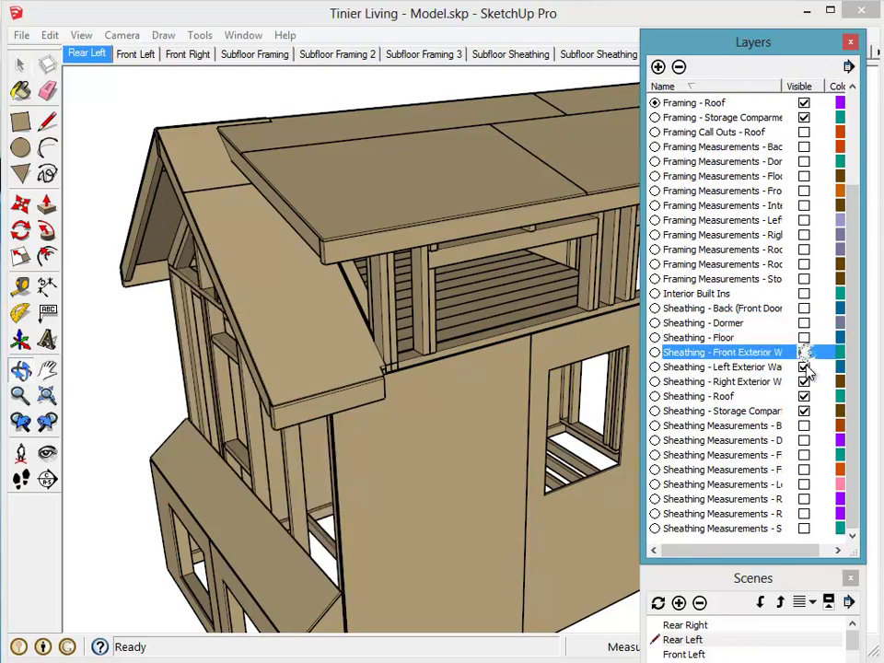
{"action": "left_click", "coordinate": [804, 368]}
{"action": "left_click", "coordinate": [803, 381]}
{"action": "left_click", "coordinate": [804, 396]}
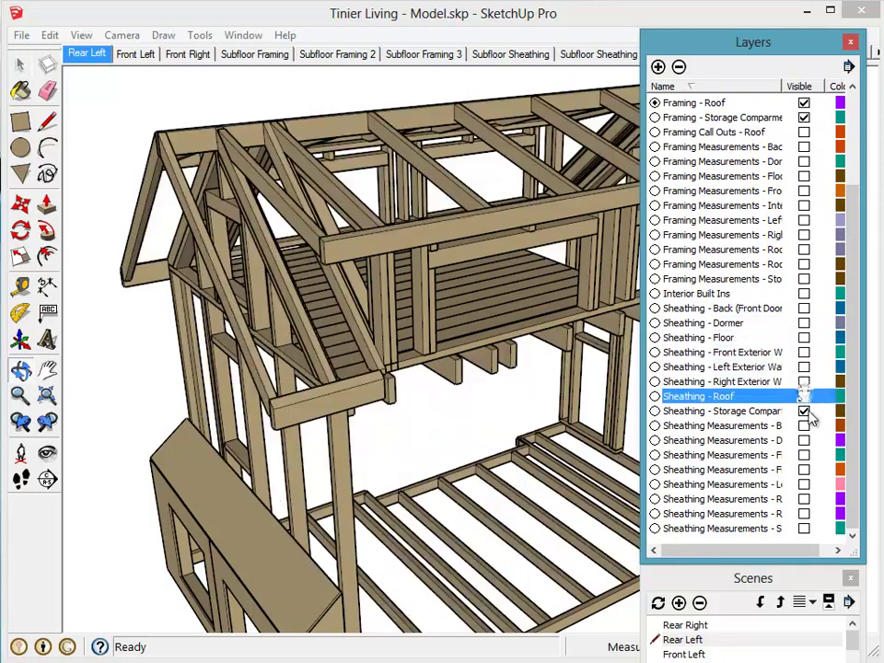
{"action": "left_click", "coordinate": [803, 410]}
{"action": "left_click", "coordinate": [779, 43]}
{"action": "left_click_drag", "start_coordinate": [339, 351], "coordinate": [681, 304]}
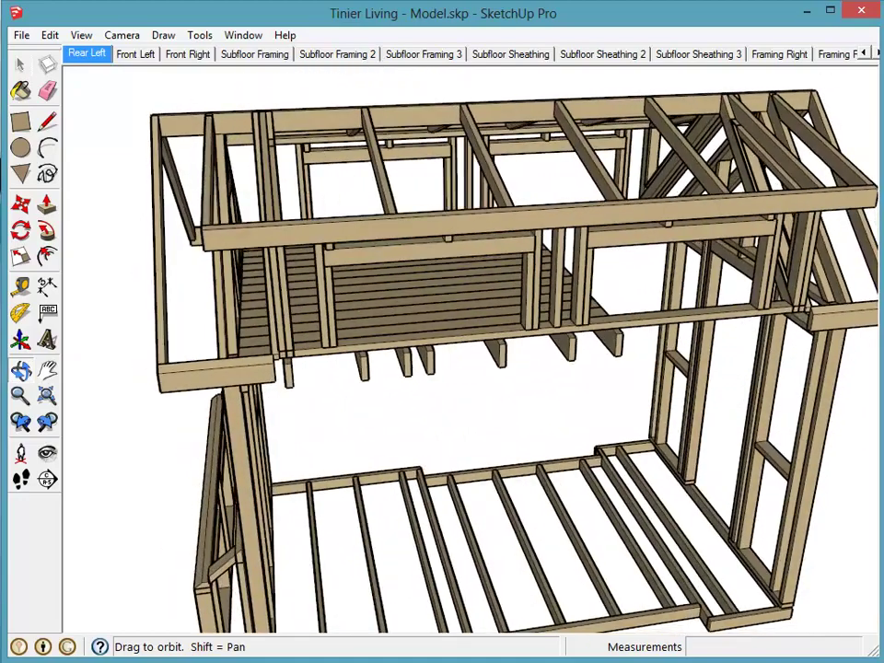
- Show the Framing - Left Exterior Wall and Framing - Right Exterior Wall layers again and view the complete framing from another corner
{"action": "mouse_move", "coordinate": [789, 43]}
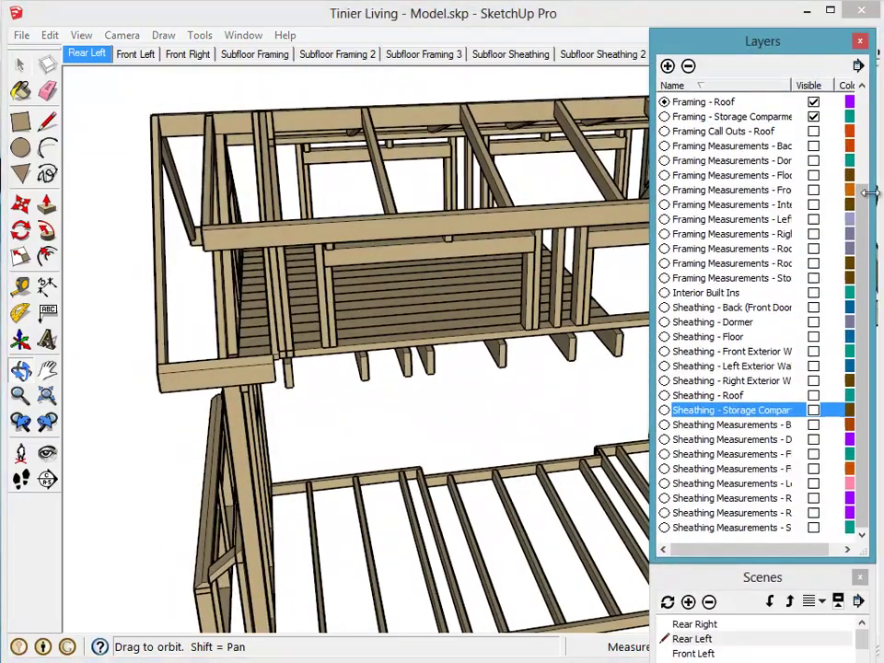
{"action": "scroll", "coordinate": [864, 188], "scroll_direction": "up", "scroll_amount": 3}
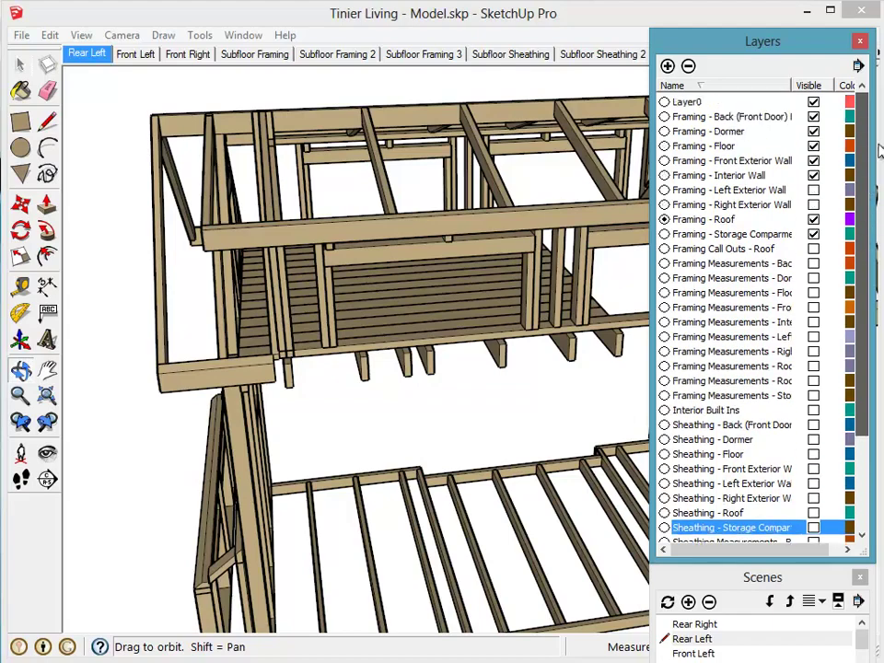
{"action": "left_click", "coordinate": [813, 190]}
{"action": "left_click", "coordinate": [813, 204]}
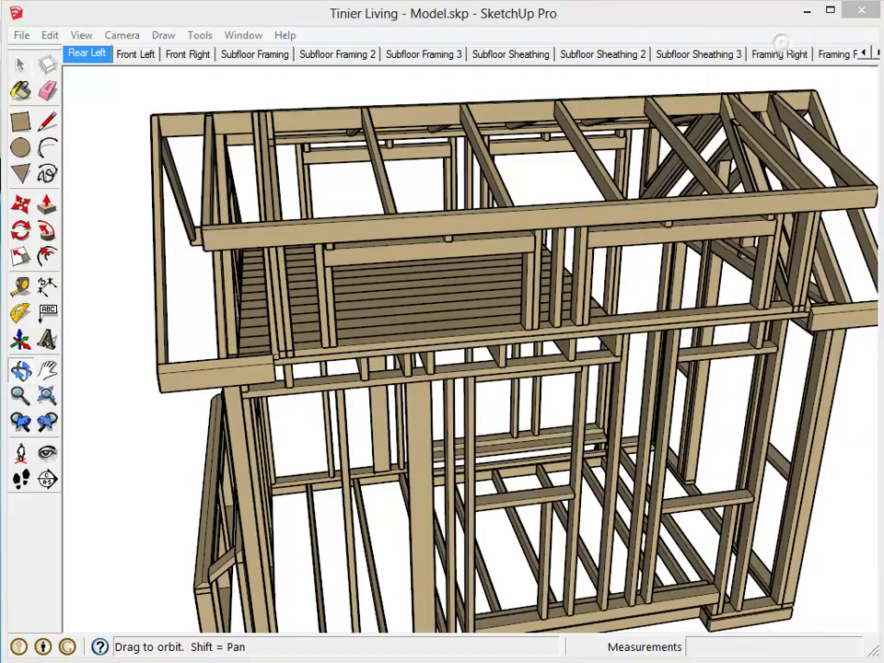
{"action": "left_click_drag", "start_coordinate": [627, 400], "coordinate": [388, 471]}
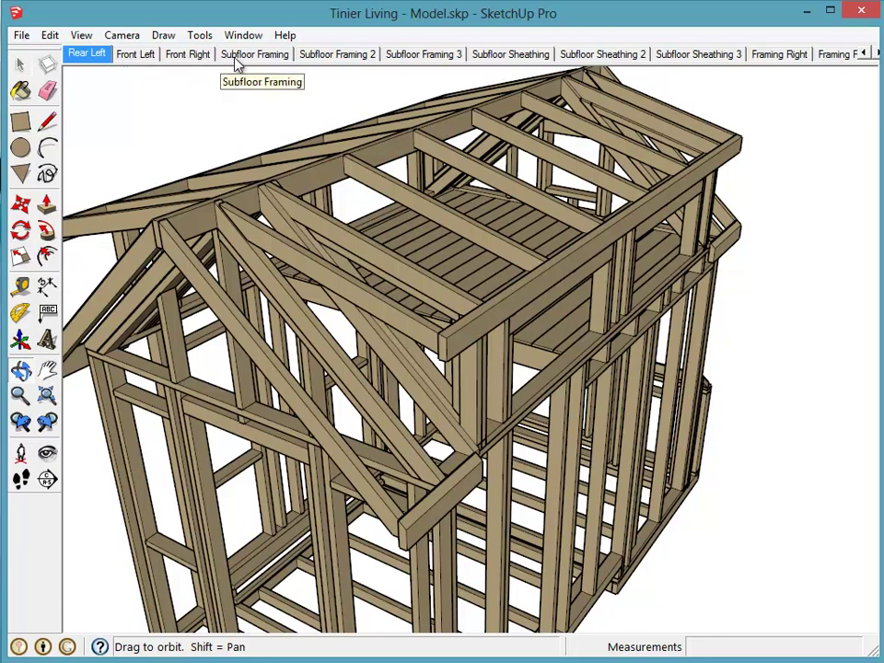
- Restore the sheathed house with the Rear Left scene, and switch to the Framing Back scene
{"action": "left_click", "coordinate": [89, 53]}
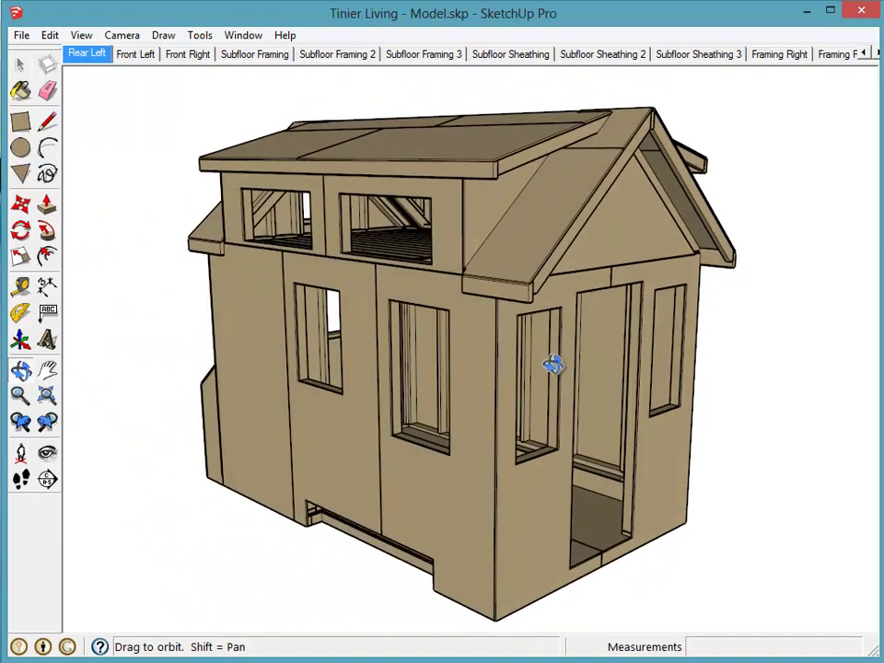
{"action": "left_click", "coordinate": [875, 54]}
{"action": "left_click", "coordinate": [875, 54]}
{"action": "left_click", "coordinate": [875, 54]}
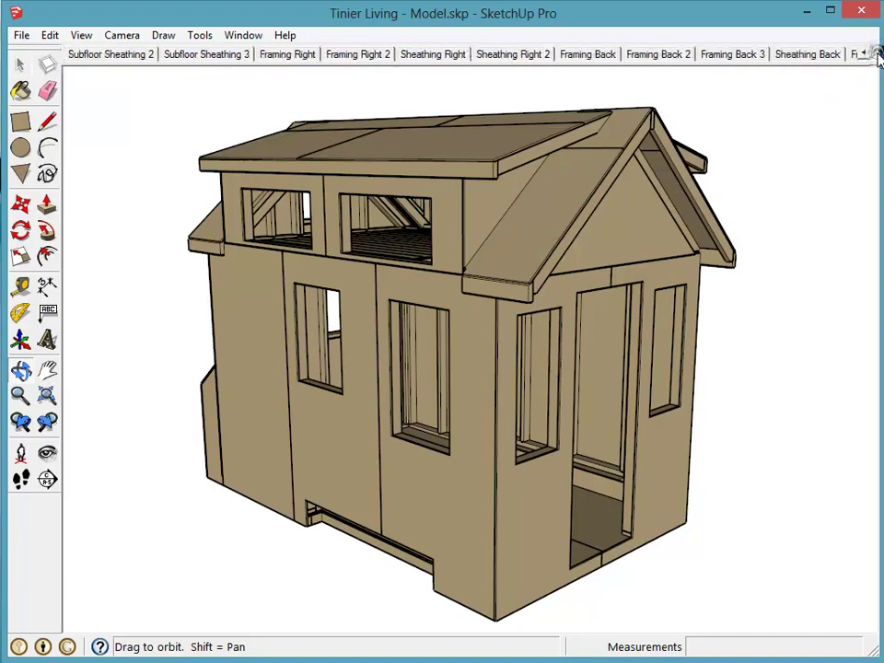
{"action": "left_click", "coordinate": [585, 55]}
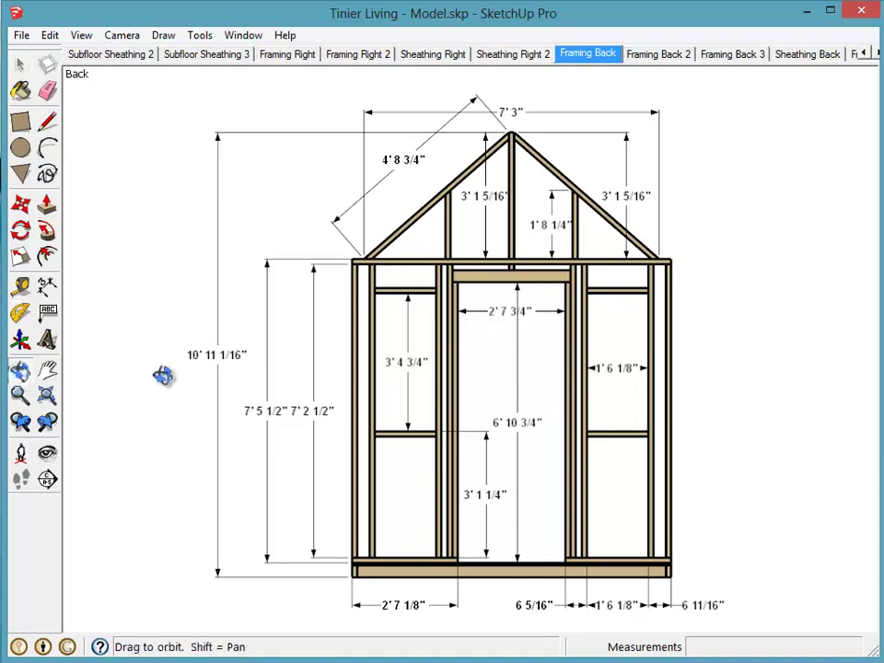
- Examine the back wall framing and its dimensions in 3D, focusing on the sill of the window opening beside the door
{"action": "left_click_drag", "start_coordinate": [351, 409], "coordinate": [507, 462]}
{"action": "scroll", "coordinate": [447, 452], "scroll_direction": "up", "scroll_amount": 5}
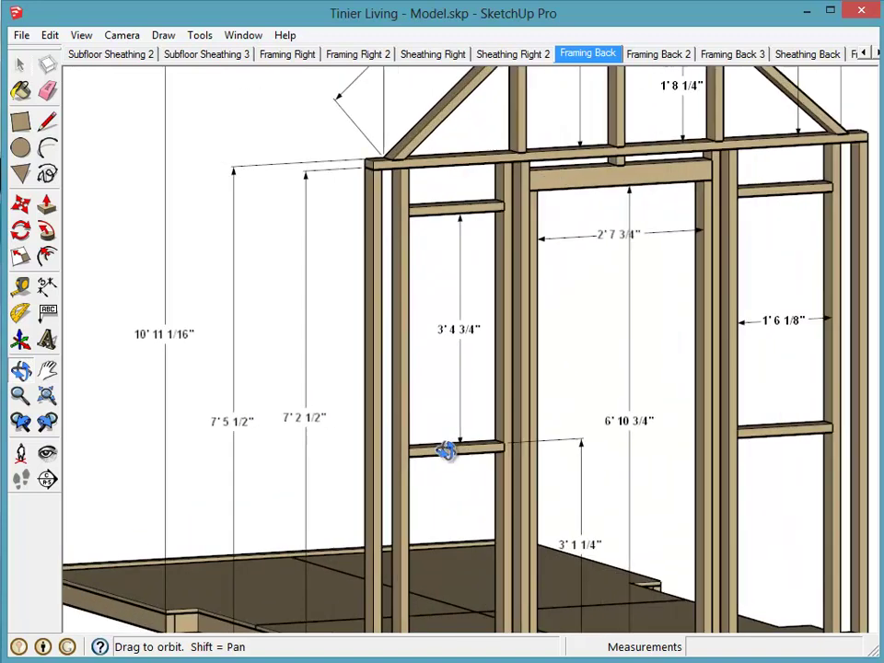
{"action": "scroll", "coordinate": [446, 451], "scroll_direction": "up", "scroll_amount": 1}
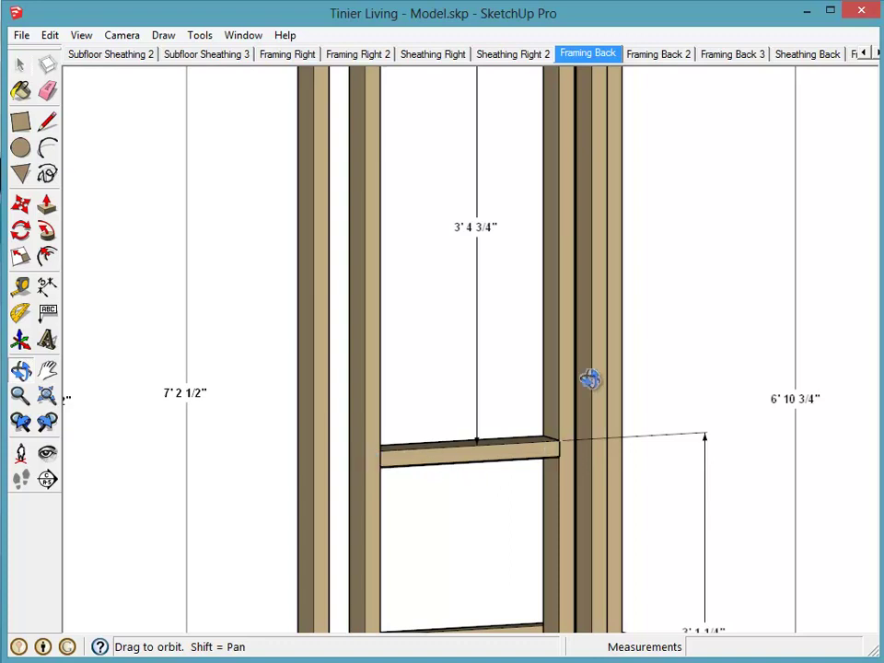
{"action": "scroll", "coordinate": [588, 382], "scroll_direction": "down", "scroll_amount": 5}
{"action": "scroll", "coordinate": [589, 383], "scroll_direction": "down", "scroll_amount": 3}
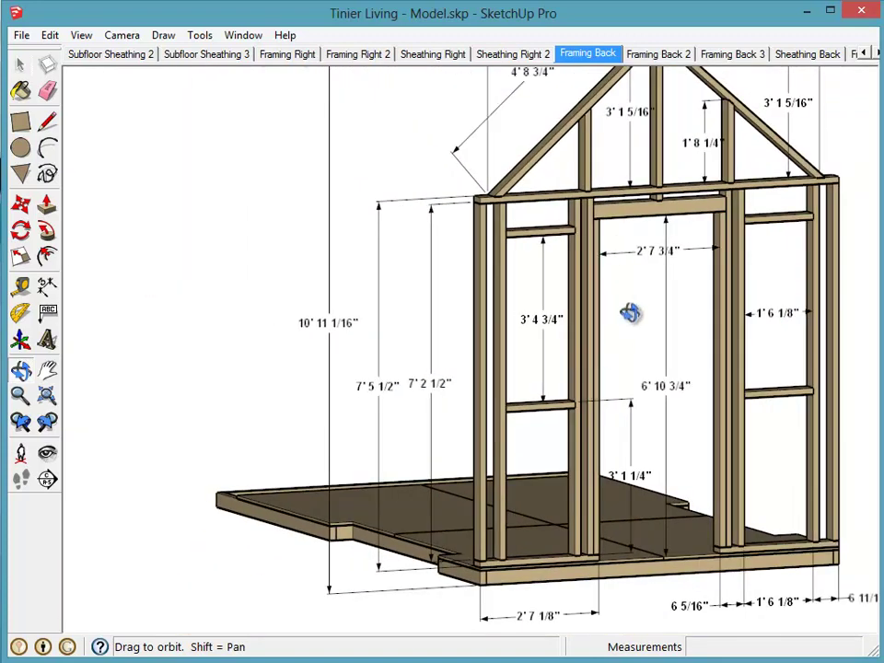
{"action": "scroll", "coordinate": [630, 316], "scroll_direction": "down", "scroll_amount": 1}
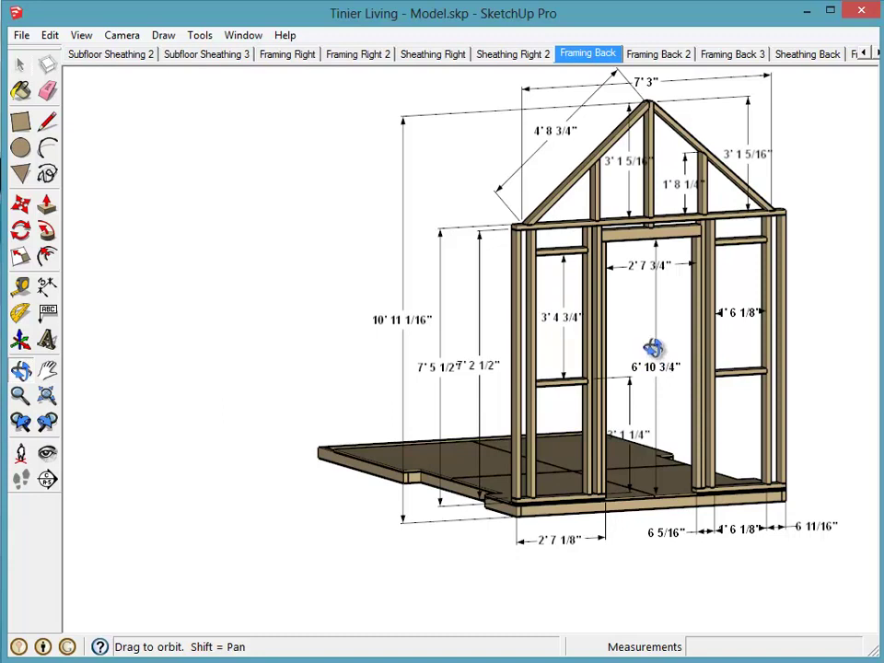
{"action": "scroll", "coordinate": [568, 392], "scroll_direction": "up", "scroll_amount": 4}
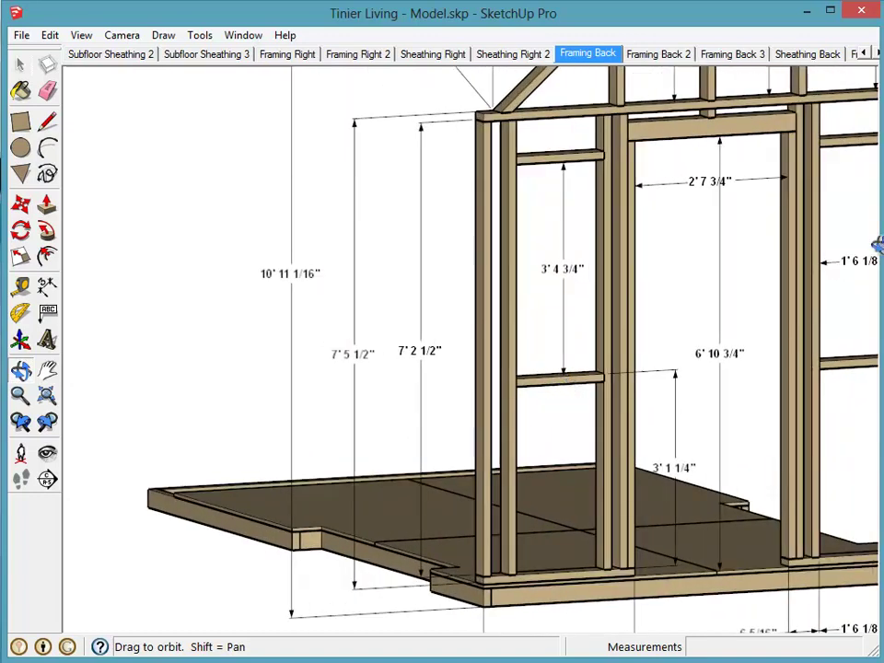
{"action": "scroll", "coordinate": [572, 387], "scroll_direction": "up", "scroll_amount": 2}
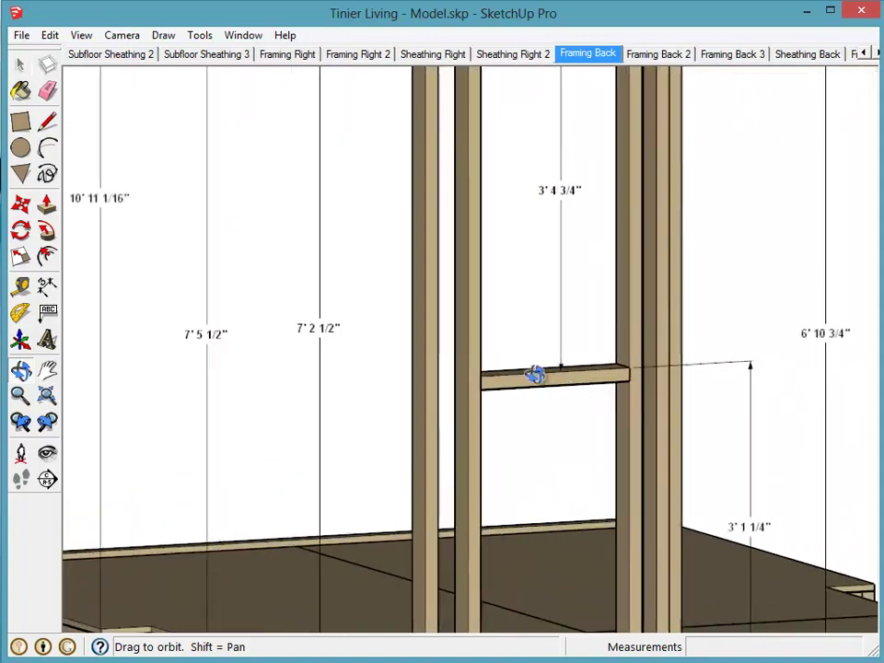
{"action": "scroll", "coordinate": [535, 373], "scroll_direction": "up", "scroll_amount": 2}
{"action": "left_click_drag", "start_coordinate": [565, 398], "coordinate": [561, 389]}
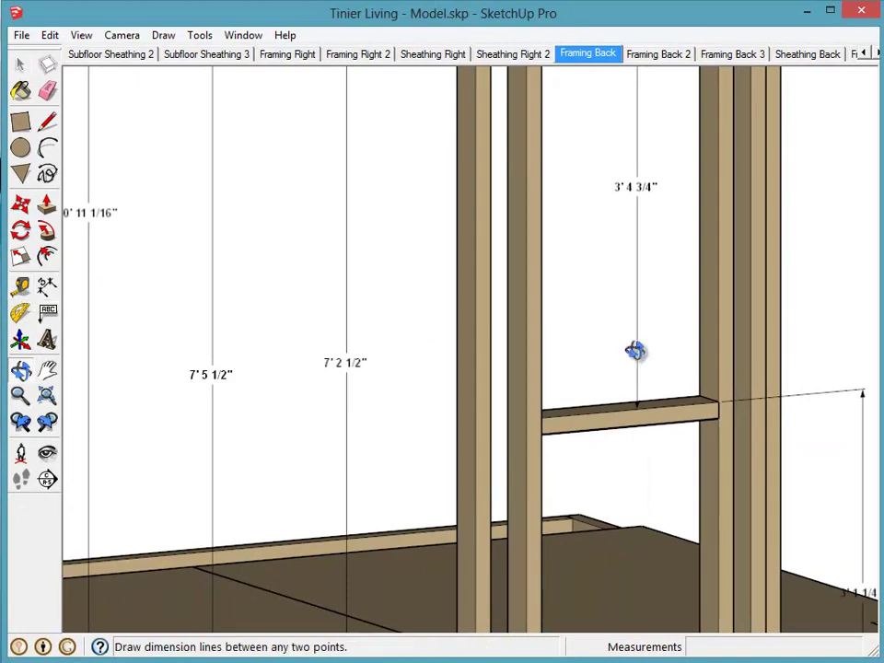
{"action": "scroll", "coordinate": [602, 418], "scroll_direction": "up", "scroll_amount": 3}
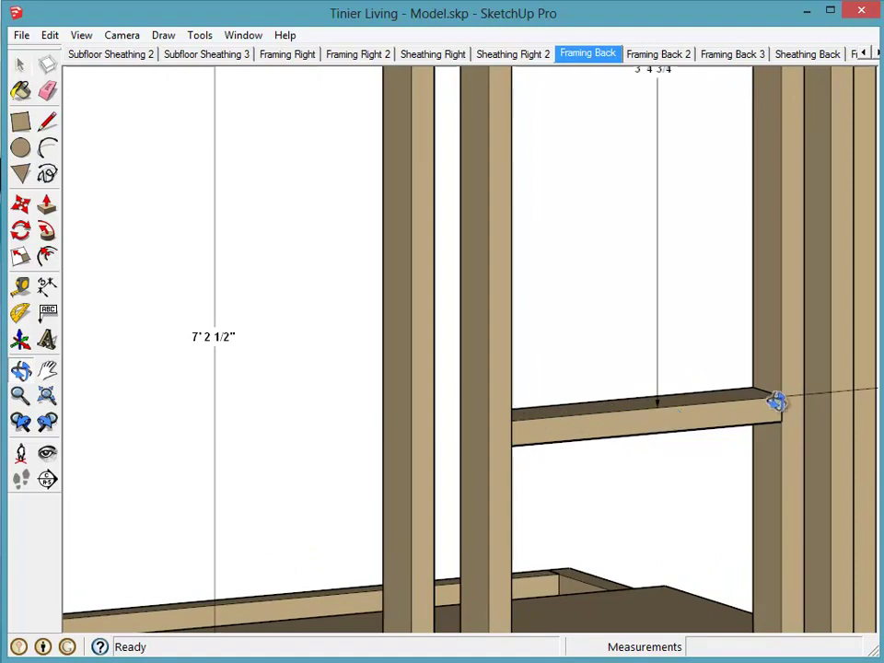
- Reset the view to the Framing Back scene and get an angled close-up of the same window sill
{"action": "left_click", "coordinate": [587, 55]}
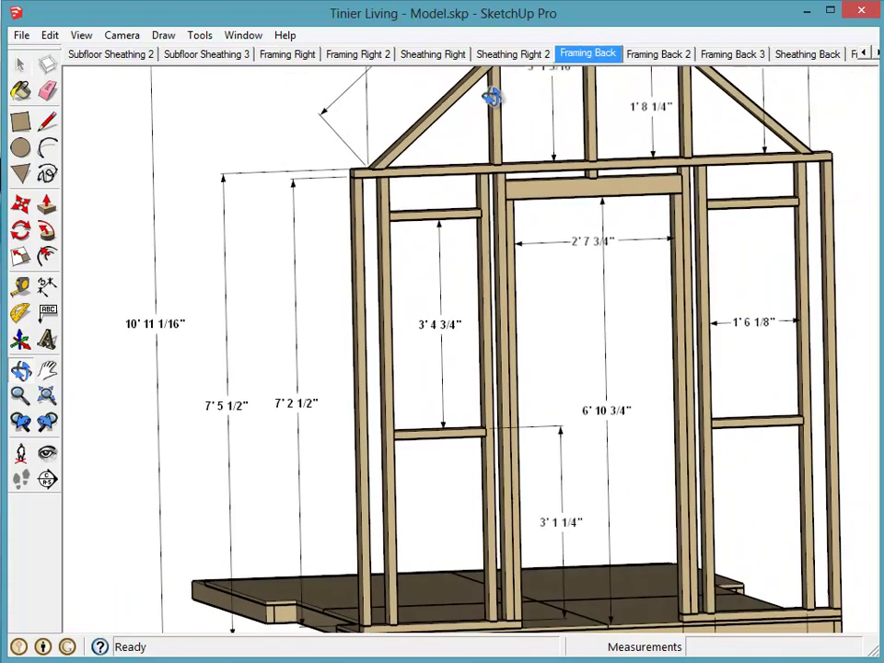
{"action": "scroll", "coordinate": [404, 435], "scroll_direction": "up", "scroll_amount": 5}
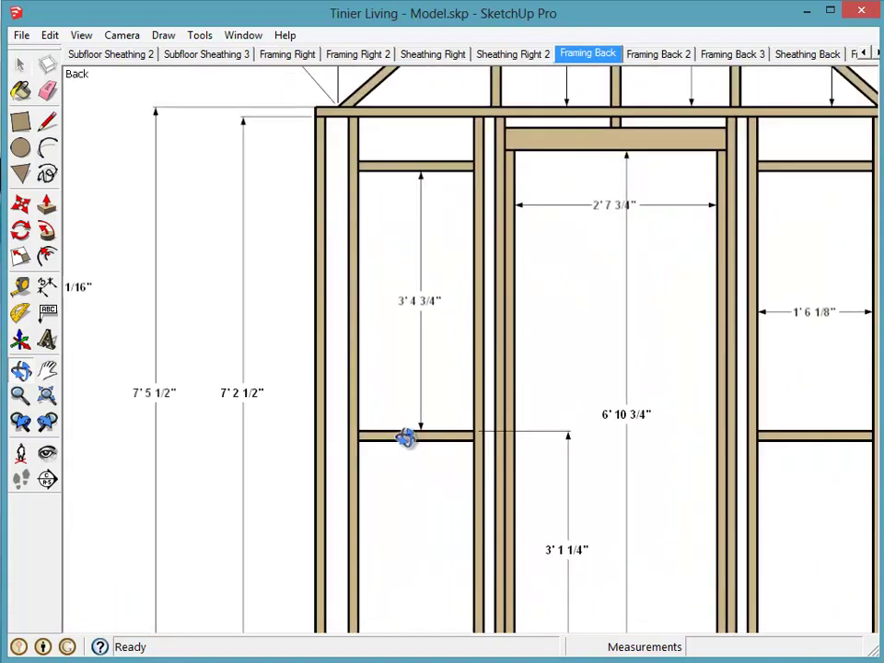
{"action": "scroll", "coordinate": [412, 441], "scroll_direction": "up", "scroll_amount": 3}
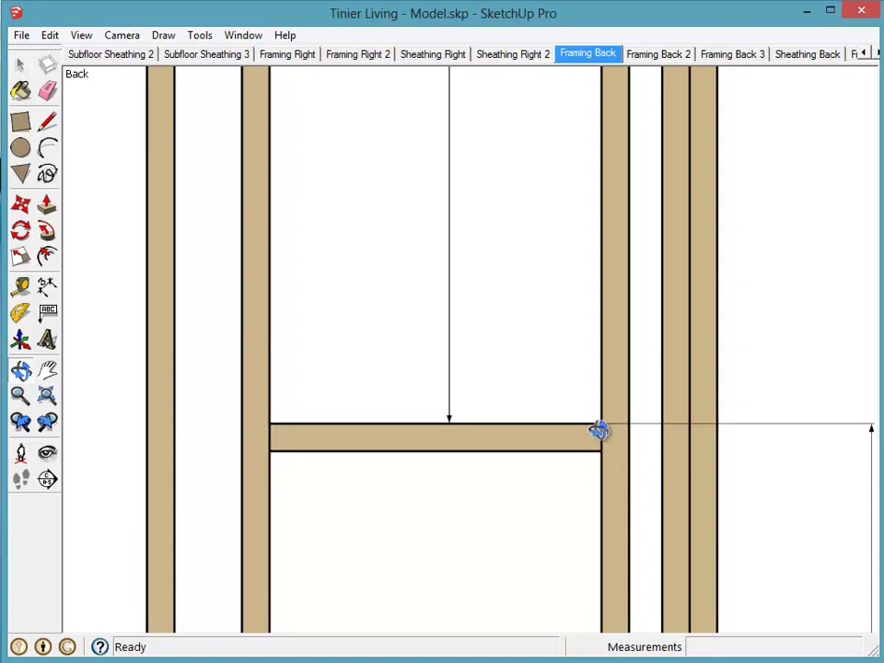
{"action": "left_click", "coordinate": [21, 370]}
{"action": "left_click_drag", "start_coordinate": [257, 389], "coordinate": [359, 470]}
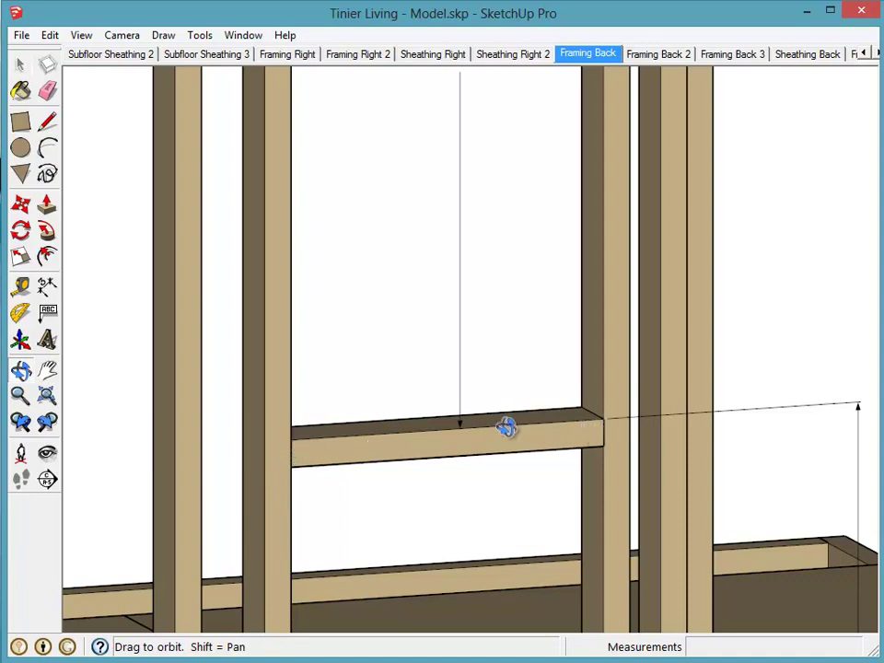
{"action": "scroll", "coordinate": [367, 438], "scroll_direction": "up", "scroll_amount": 2}
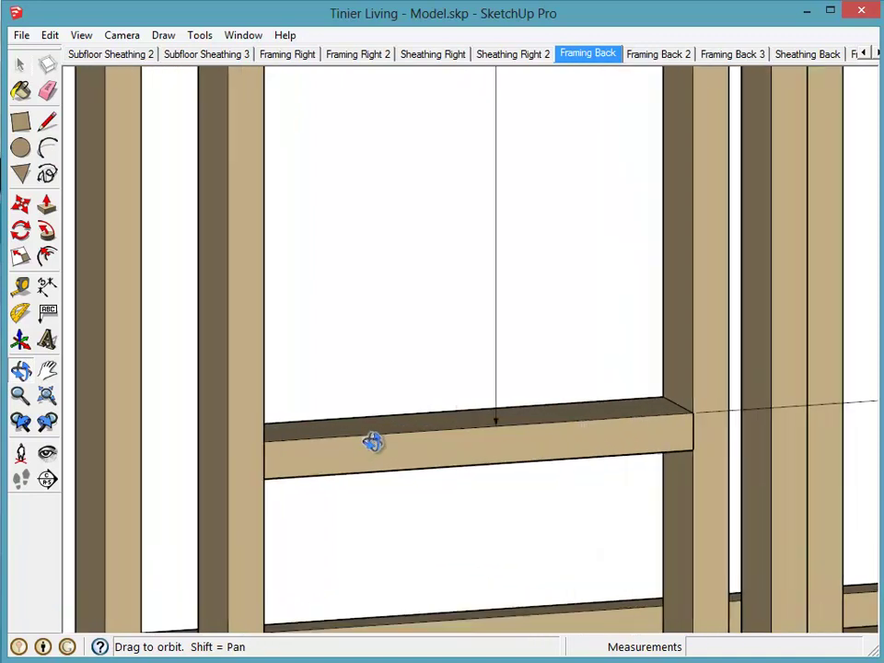
{"action": "scroll", "coordinate": [382, 442], "scroll_direction": "up", "scroll_amount": 2}
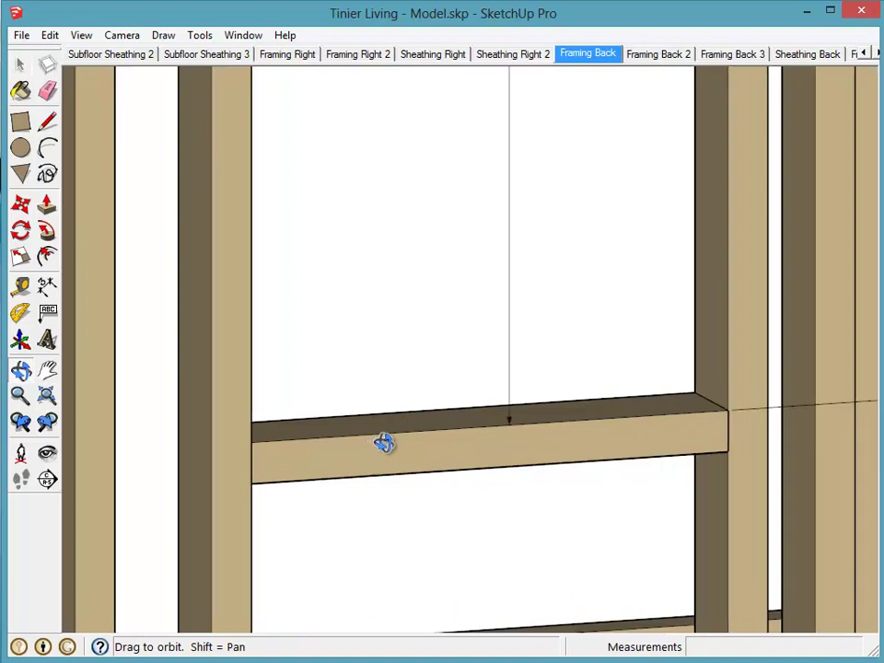
- Measure the window sill's length along its front edge and its depth at the end with the Tape Measure
{"action": "left_click", "coordinate": [21, 286]}
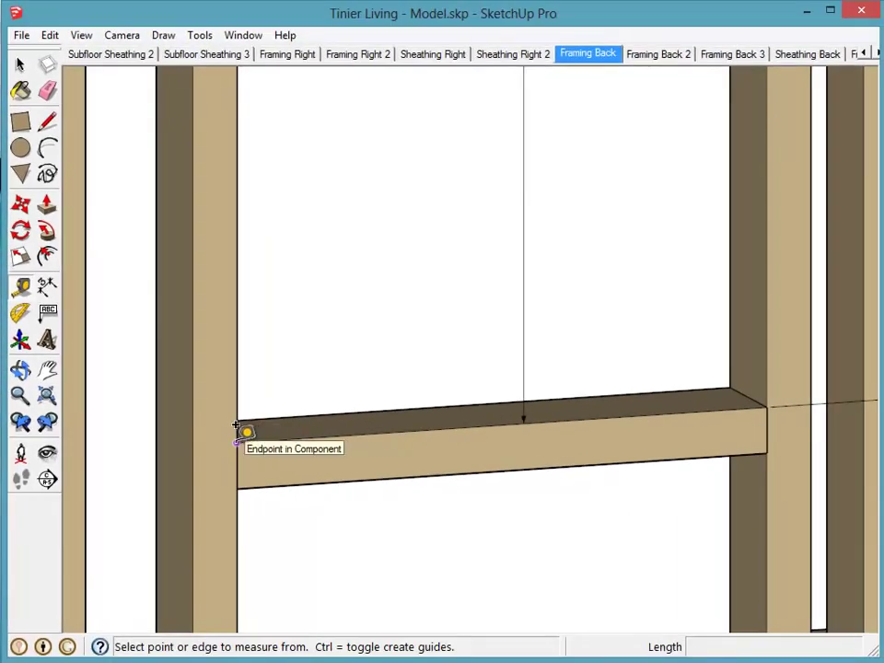
{"action": "left_click", "coordinate": [237, 427]}
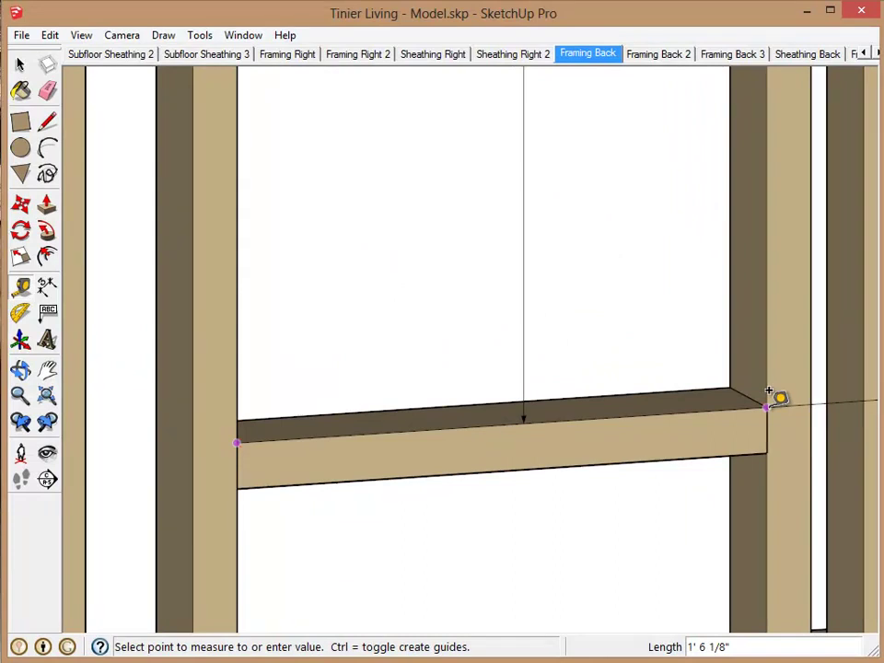
{"action": "left_click", "coordinate": [768, 391]}
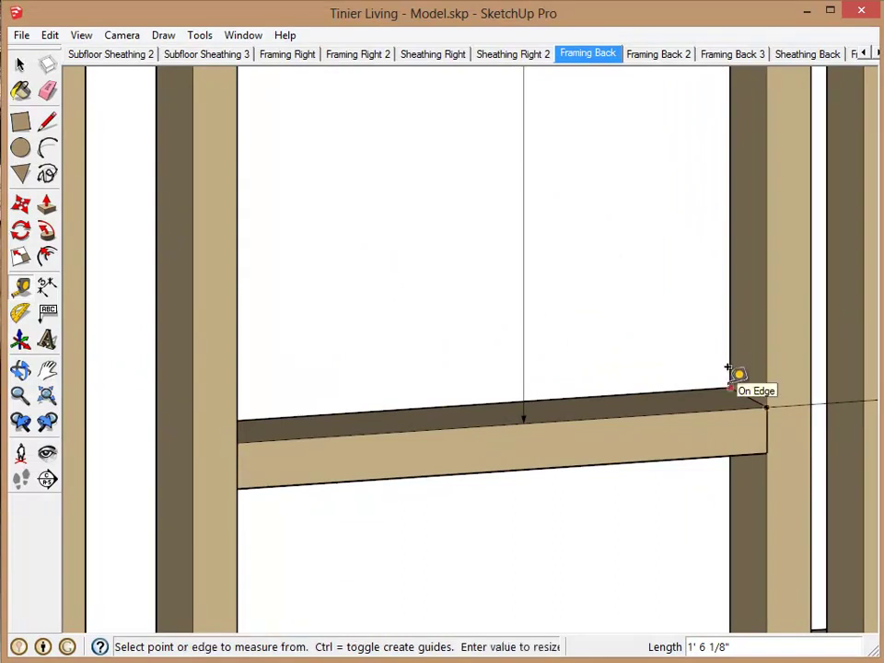
{"action": "left_click", "coordinate": [731, 372]}
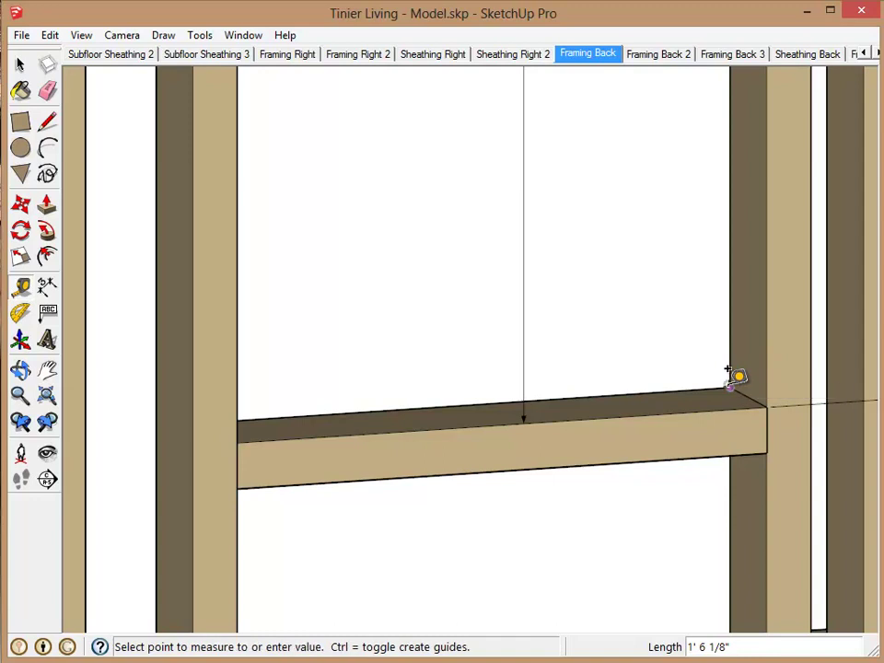
{"action": "left_click", "coordinate": [770, 397]}
- Measure along the bottom plate from the wall's outer corner to the near edge of the third stud
{"action": "scroll", "coordinate": [729, 357], "scroll_direction": "down", "scroll_amount": 5}
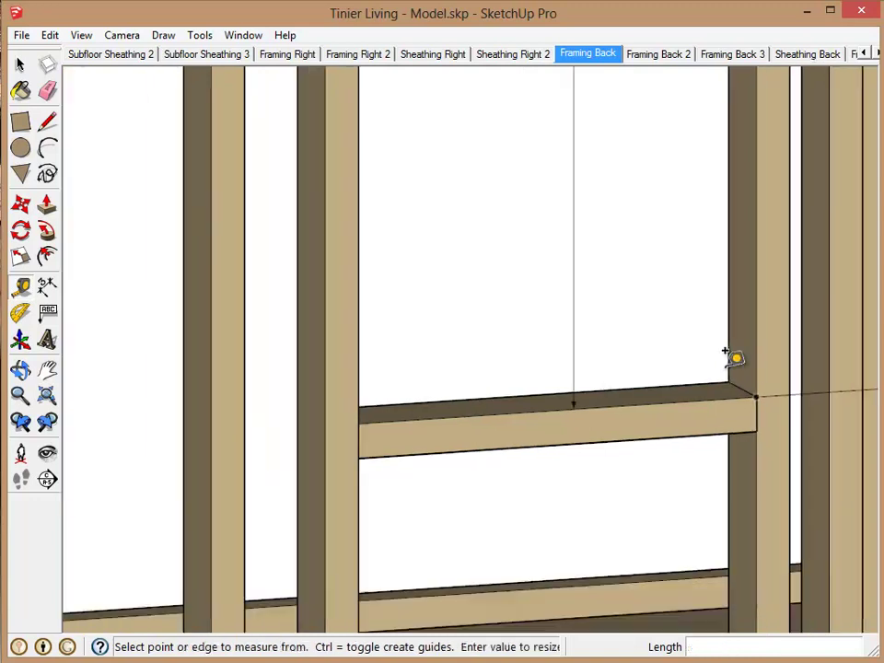
{"action": "scroll", "coordinate": [726, 359], "scroll_direction": "down", "scroll_amount": 4}
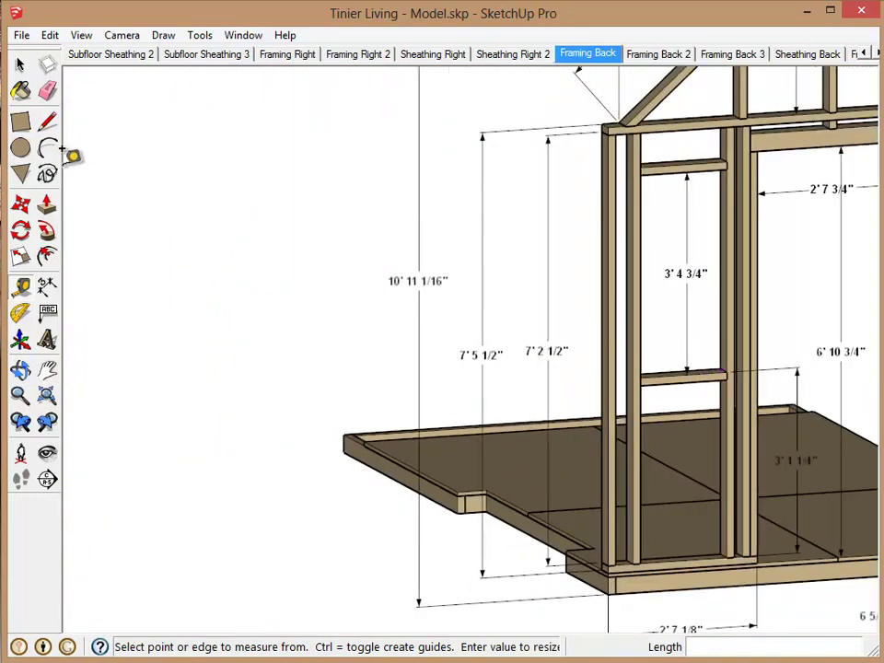
{"action": "left_click", "coordinate": [47, 368]}
{"action": "left_click_drag", "start_coordinate": [754, 412], "coordinate": [590, 362]}
{"action": "scroll", "coordinate": [538, 520], "scroll_direction": "up", "scroll_amount": 8}
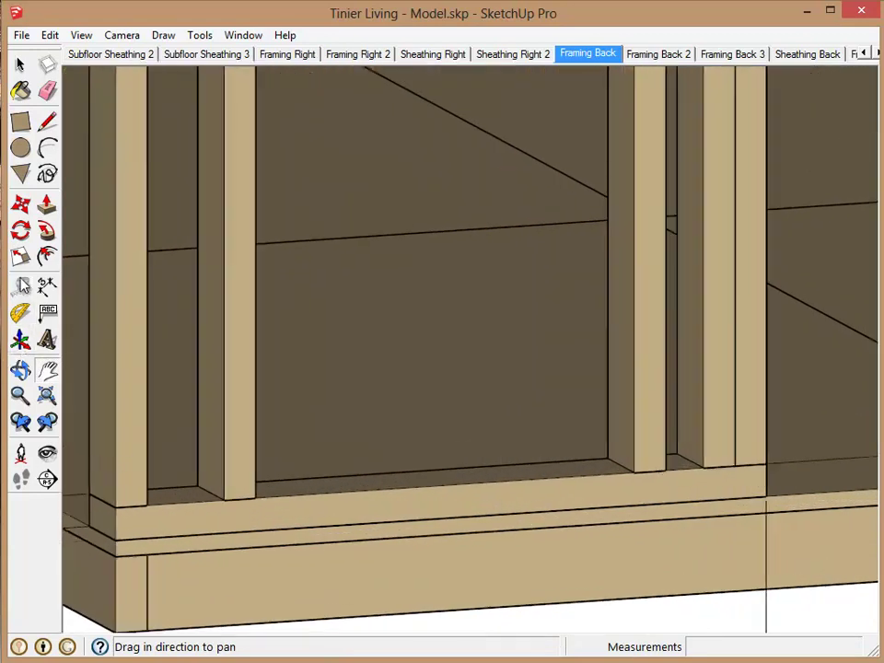
{"action": "left_click", "coordinate": [20, 313]}
{"action": "left_click", "coordinate": [119, 504]}
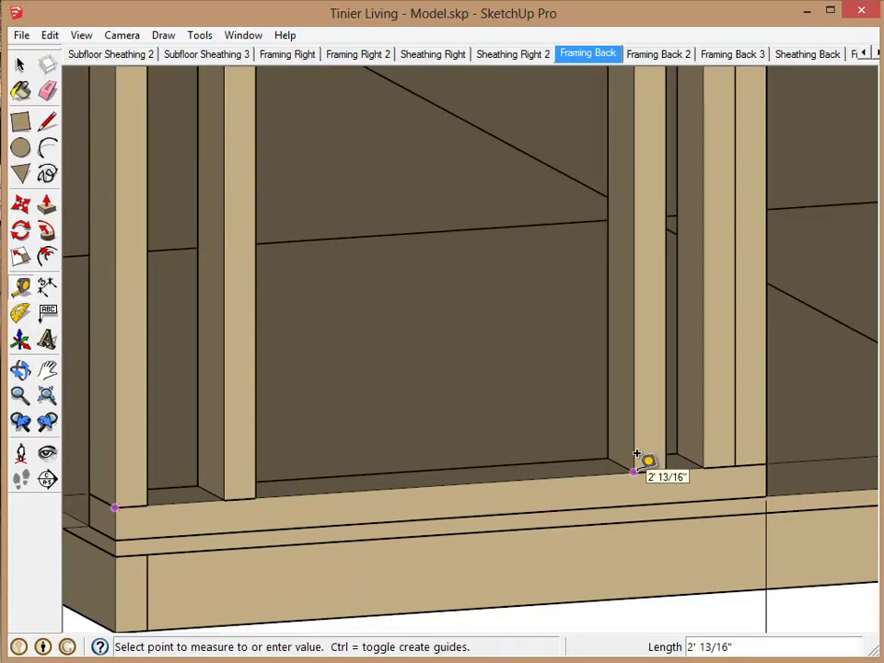
{"action": "left_click", "coordinate": [636, 454]}
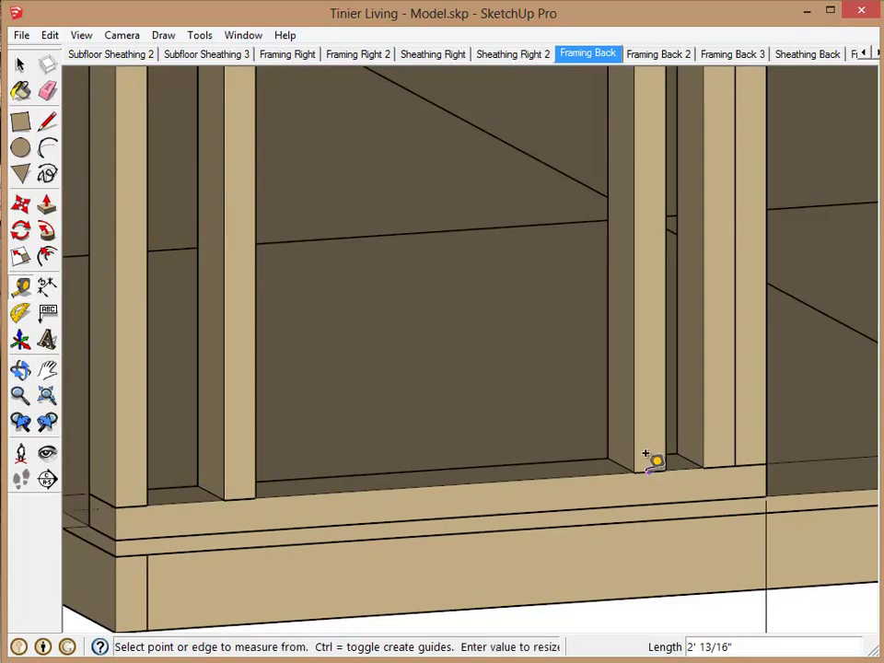
- Return to a wider view of the back wall framing with its dimensions
{"action": "scroll", "coordinate": [710, 388], "scroll_direction": "down", "scroll_amount": 5}
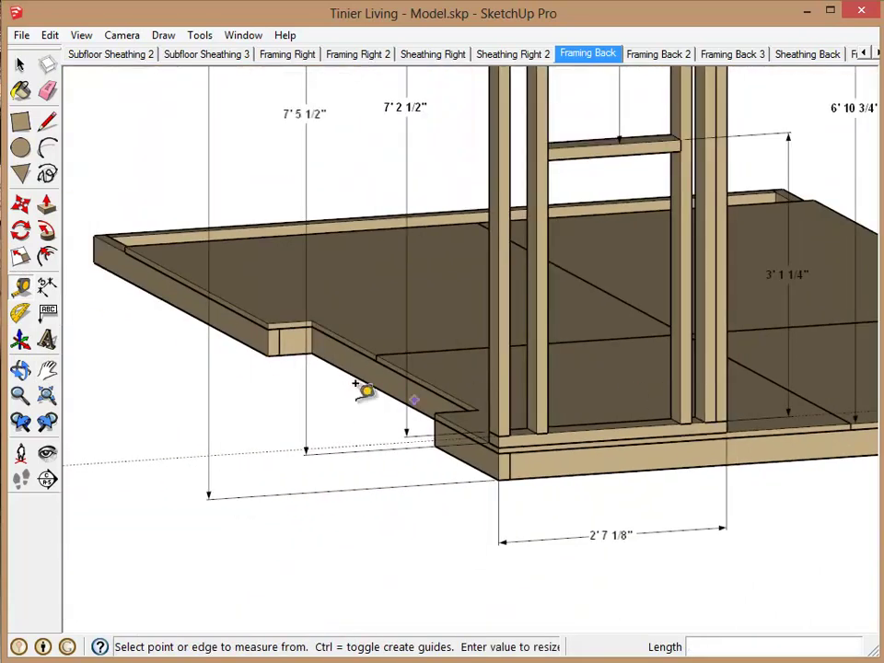
{"action": "left_click", "coordinate": [47, 369]}
{"action": "left_click_drag", "start_coordinate": [813, 365], "coordinate": [624, 402]}
{"action": "scroll", "coordinate": [616, 356], "scroll_direction": "down", "scroll_amount": 3}
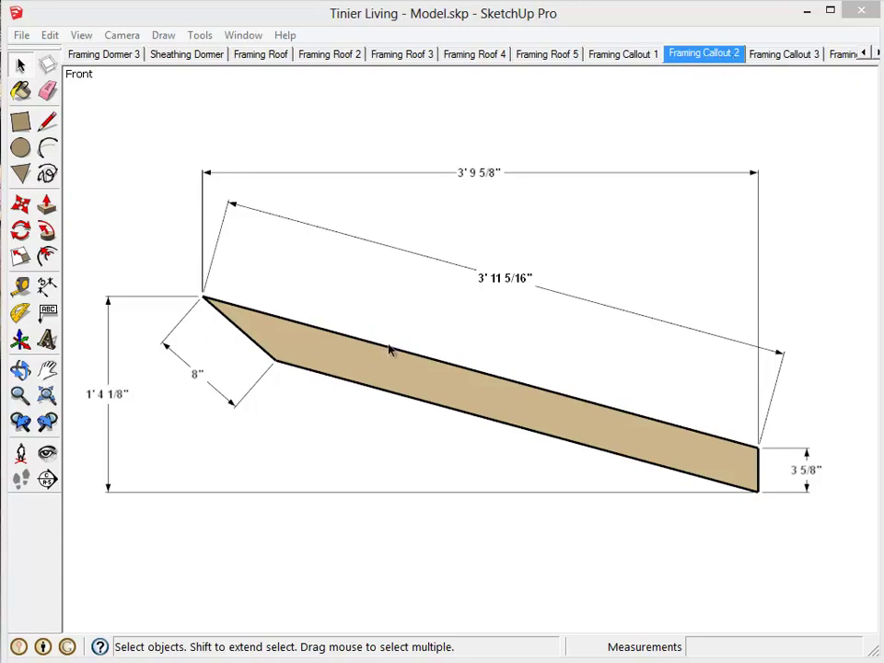
- Inspect the angled end cut of the rafter in the Framing Callout 2 scene from a tilted 3D view
{"action": "key", "text": "o"}
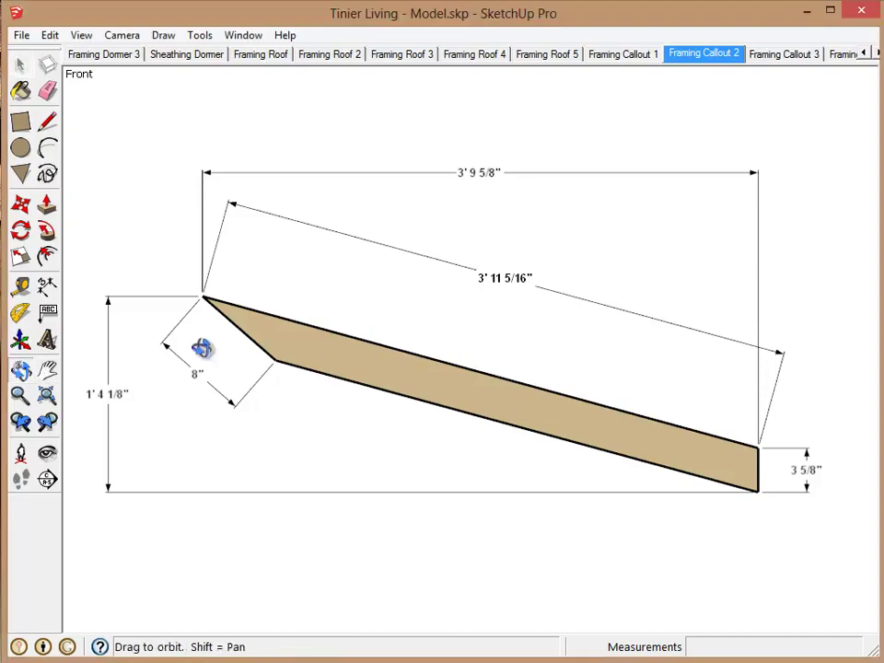
{"action": "left_click_drag", "start_coordinate": [245, 356], "coordinate": [416, 451]}
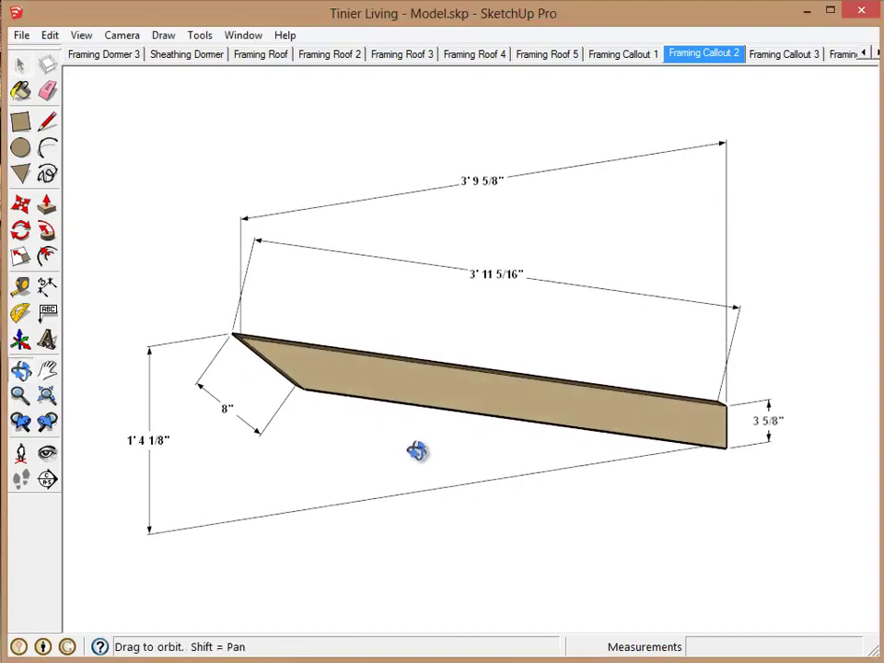
{"action": "scroll", "coordinate": [290, 357], "scroll_direction": "up", "scroll_amount": 5}
{"action": "scroll", "coordinate": [290, 359], "scroll_direction": "up", "scroll_amount": 3}
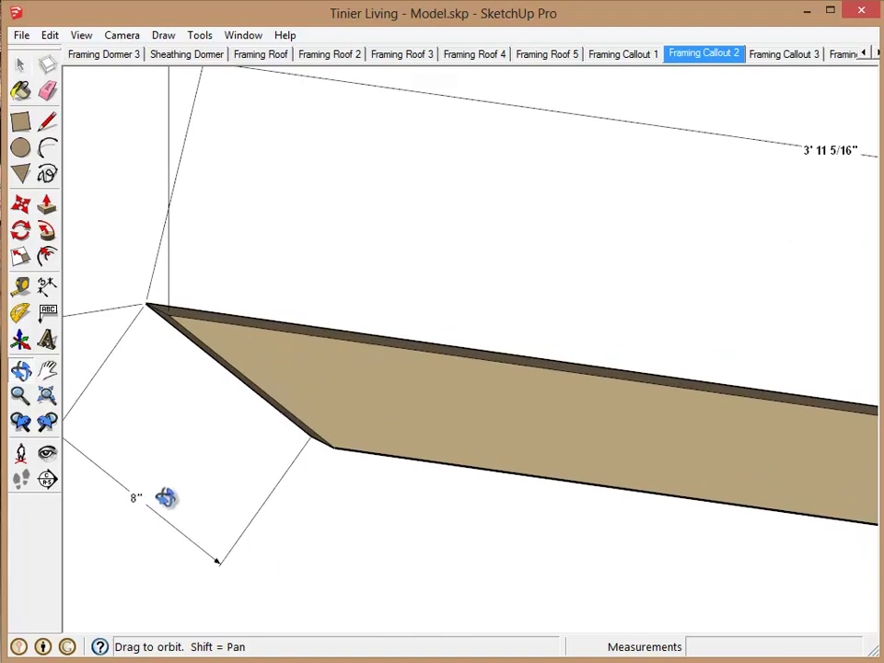
- Measure the angle between the rafter's upper edge and its angled end cut with the Protractor, centred on the front face's tip corner
{"action": "left_click_drag", "start_coordinate": [303, 372], "coordinate": [66, 342]}
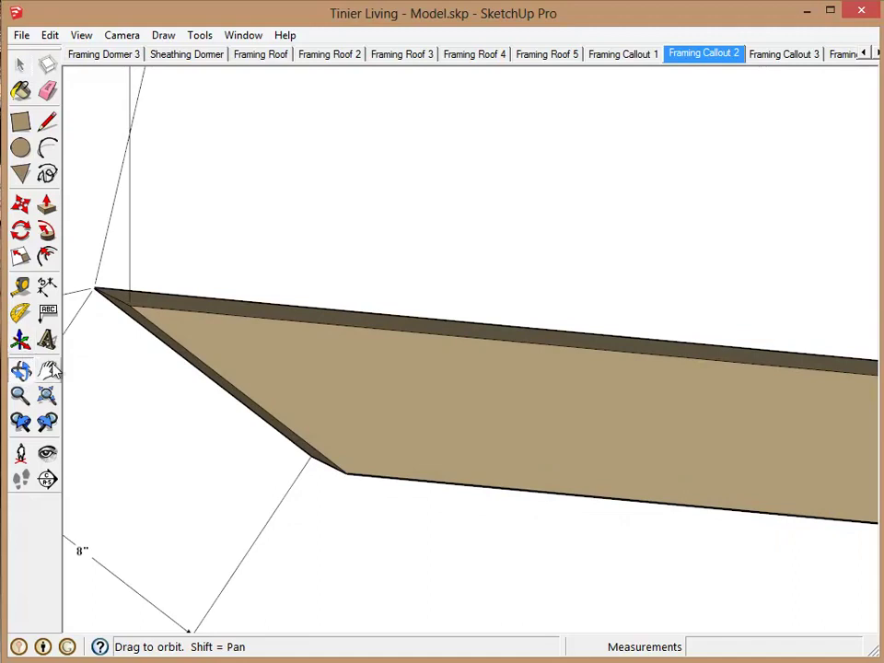
{"action": "left_click", "coordinate": [48, 369]}
{"action": "left_click_drag", "start_coordinate": [144, 347], "coordinate": [359, 341]}
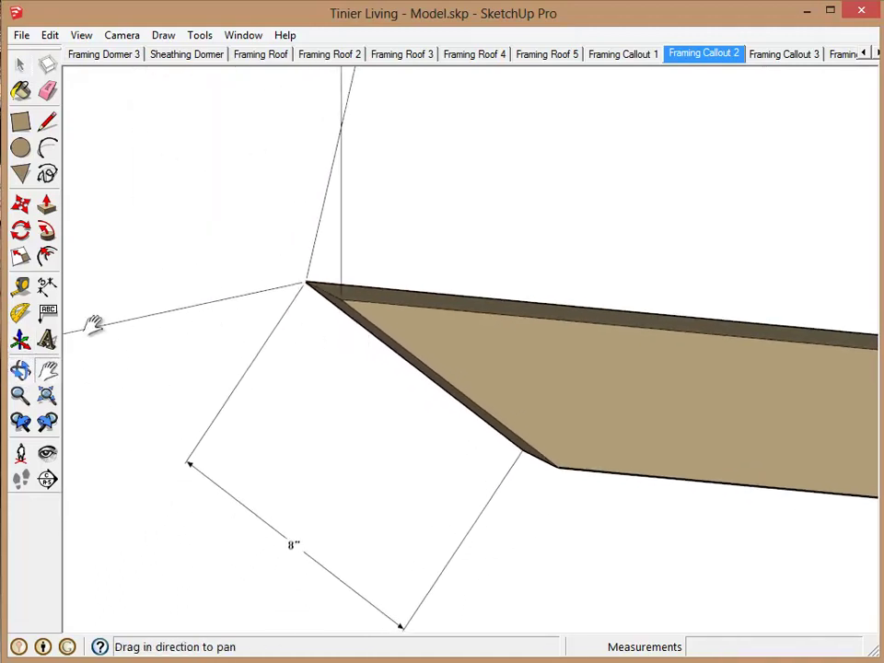
{"action": "left_click", "coordinate": [22, 314]}
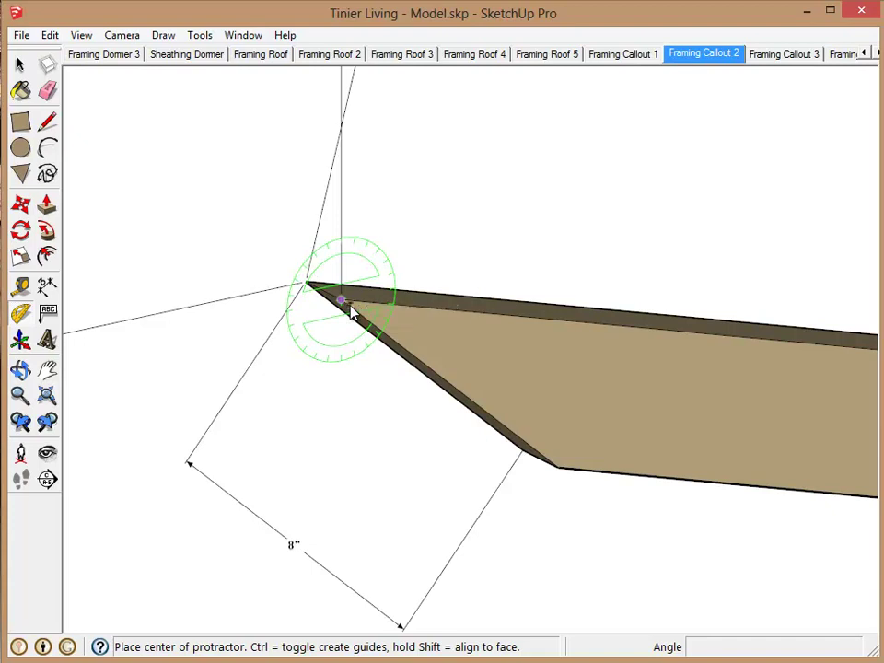
{"action": "left_click", "coordinate": [349, 311]}
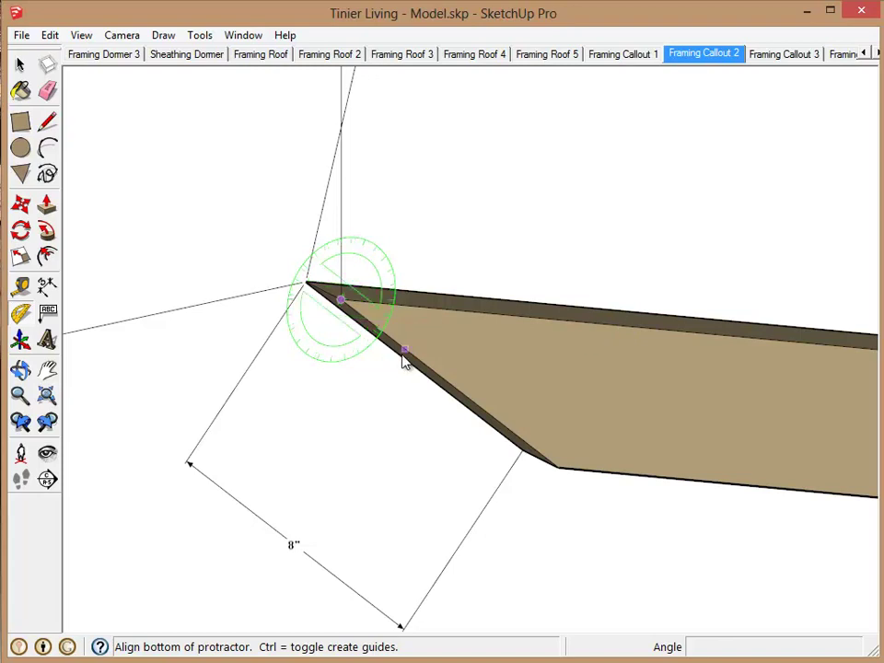
{"action": "left_click", "coordinate": [624, 330]}
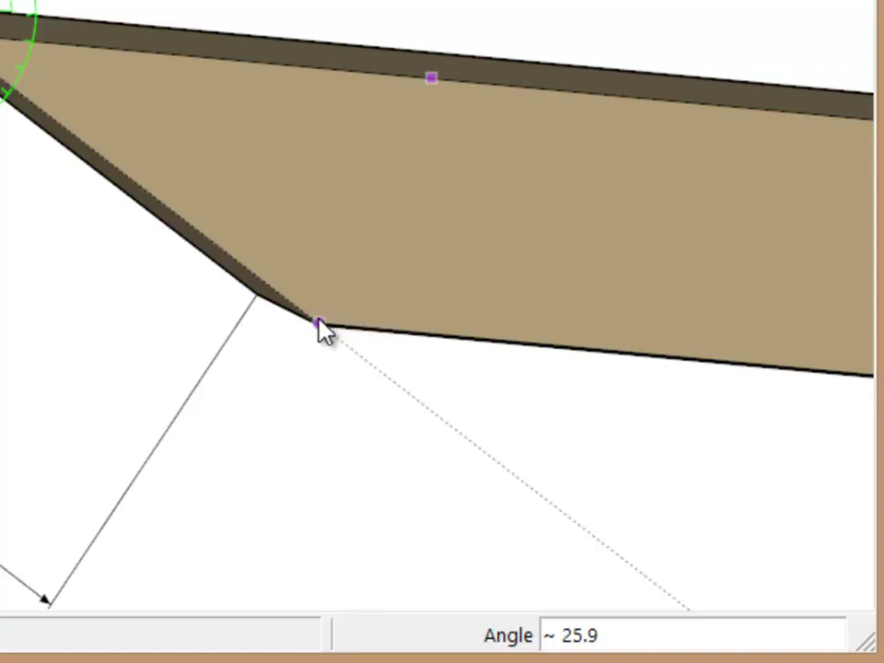
{"action": "left_click", "coordinate": [323, 329]}
- Measure the rafter's length along its upper front edge, from the angled tip to the square-cut end, with the Tape Measure
{"action": "scroll", "coordinate": [322, 329], "scroll_direction": "down", "scroll_amount": 3}
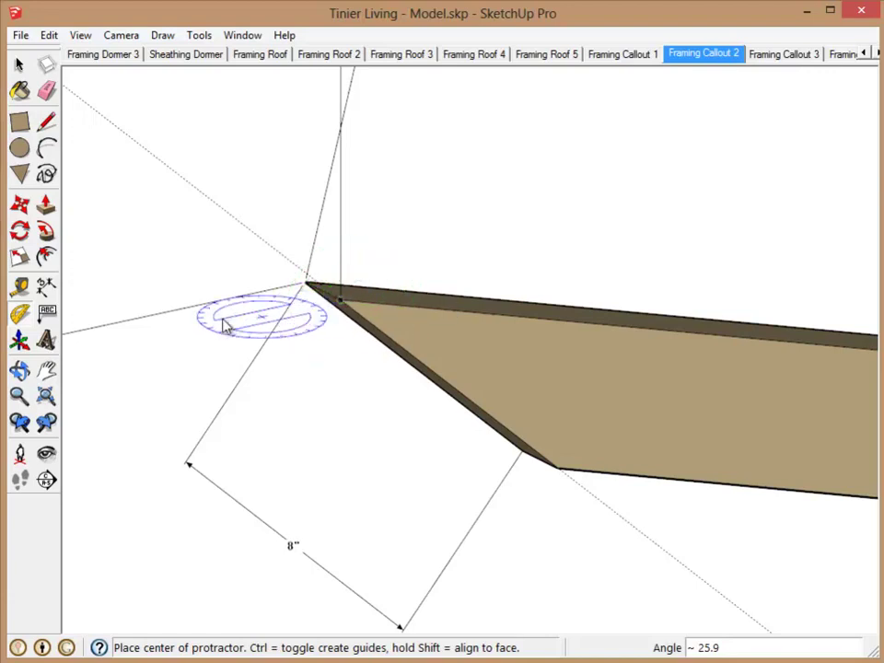
{"action": "scroll", "coordinate": [687, 349], "scroll_direction": "down", "scroll_amount": 4}
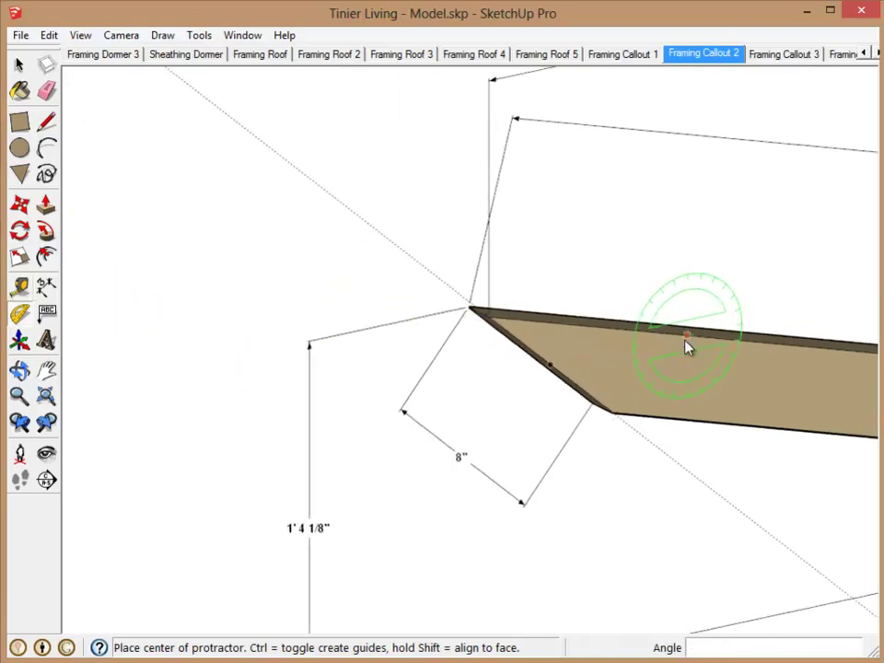
{"action": "left_click", "coordinate": [48, 368]}
{"action": "left_click_drag", "start_coordinate": [718, 368], "coordinate": [406, 353]}
{"action": "scroll", "coordinate": [406, 353], "scroll_direction": "down", "scroll_amount": 1}
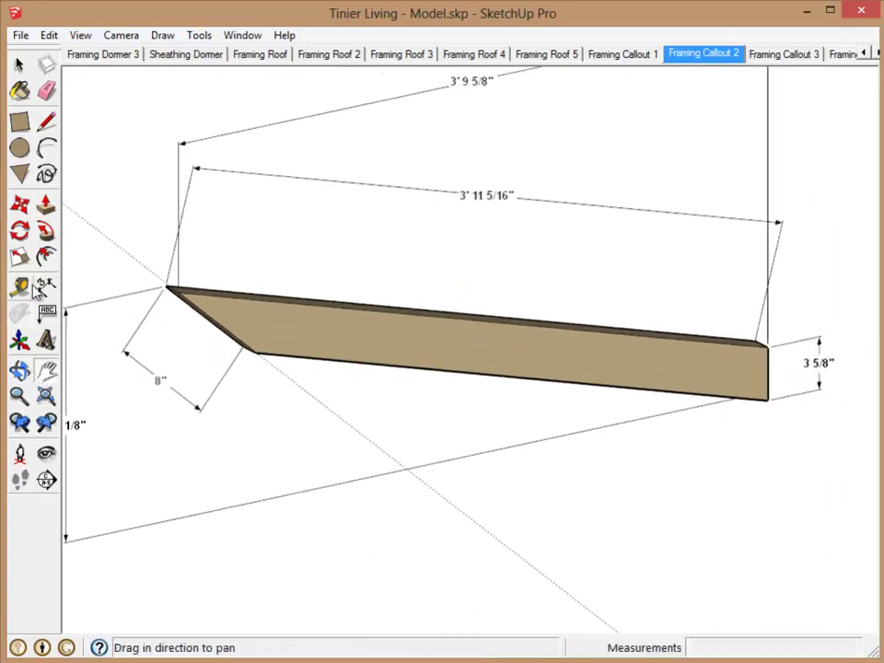
{"action": "left_click", "coordinate": [19, 313]}
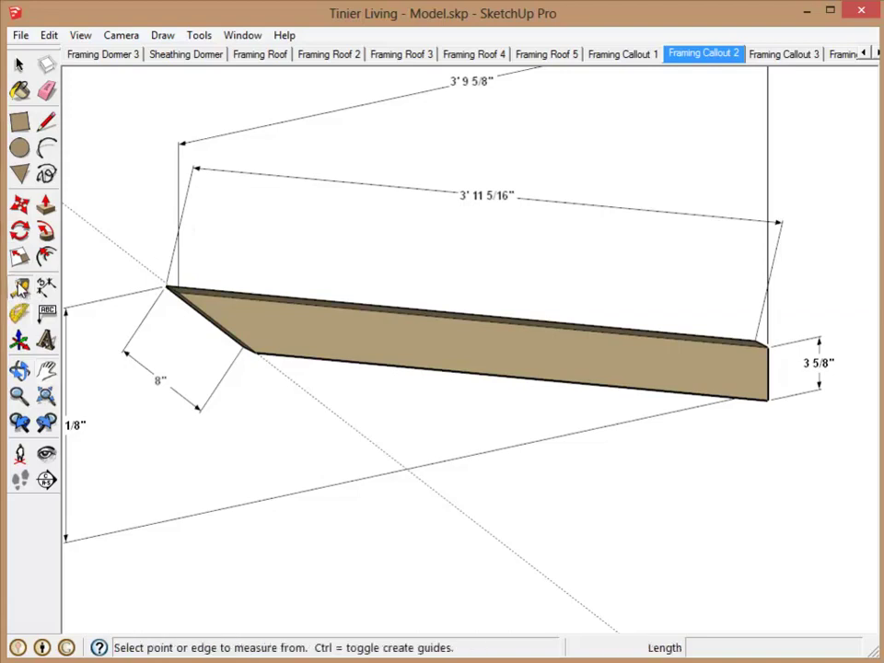
{"action": "left_click", "coordinate": [179, 279]}
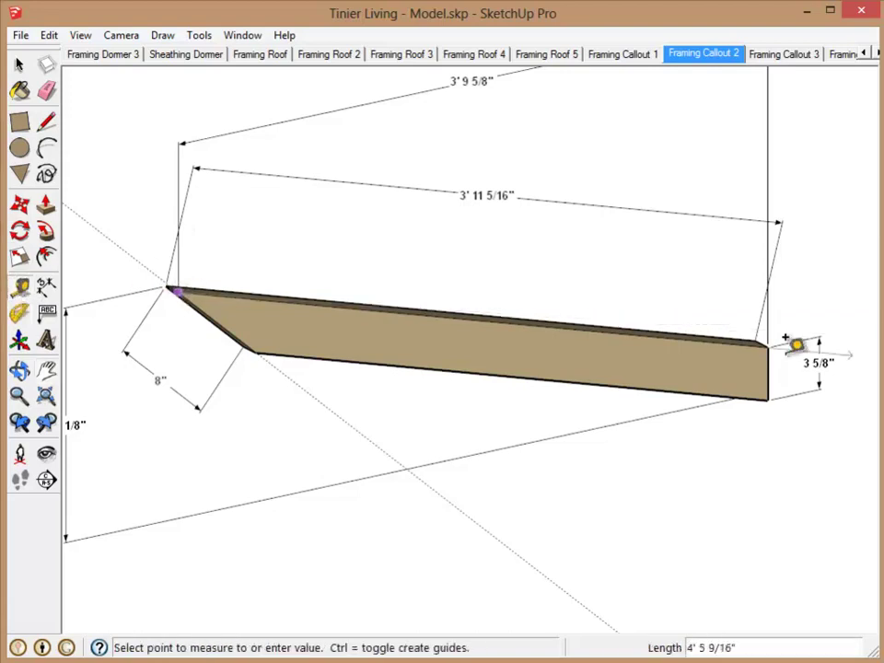